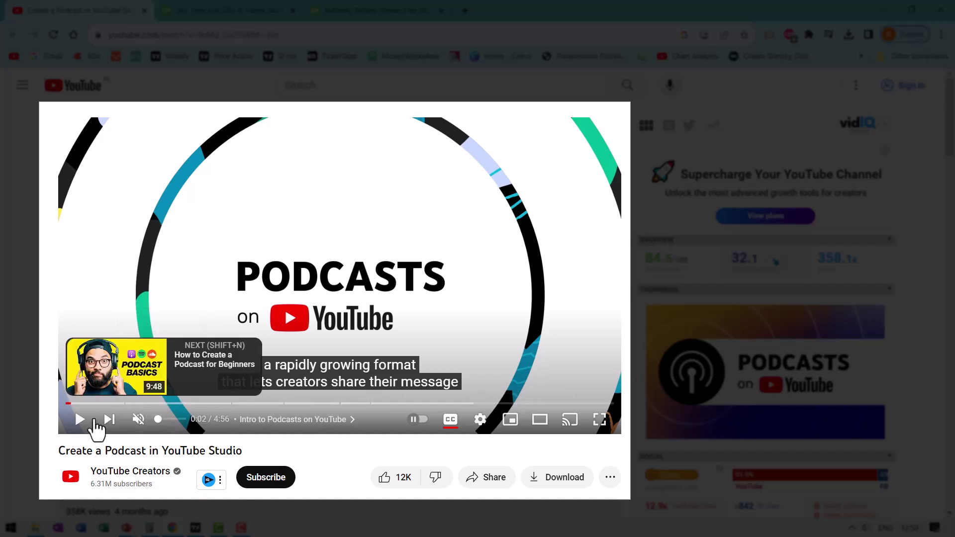
Play the YouTube podcast intro for a few seconds and leave it paused at 0:08.
{"action": "left_click", "coordinate": [79, 420]}
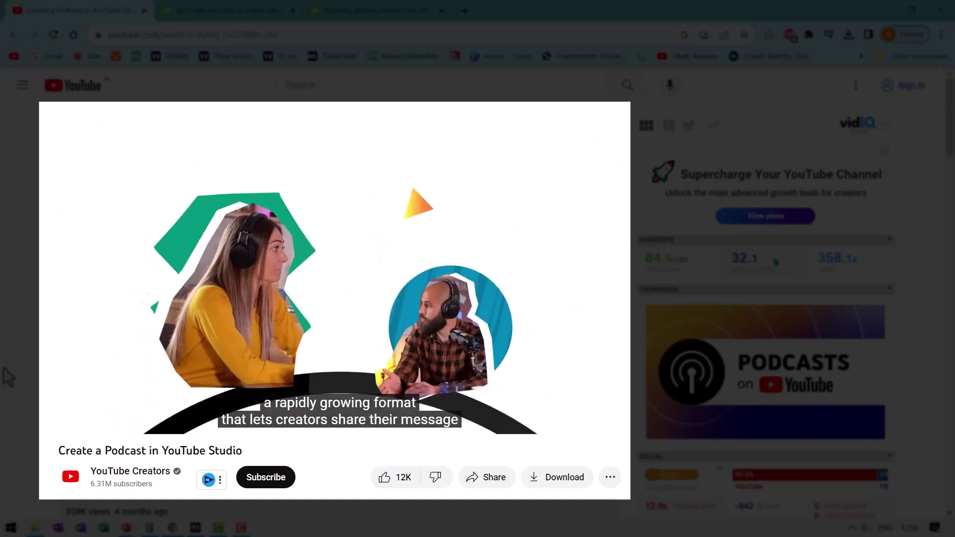
{"action": "left_click", "coordinate": [78, 426]}
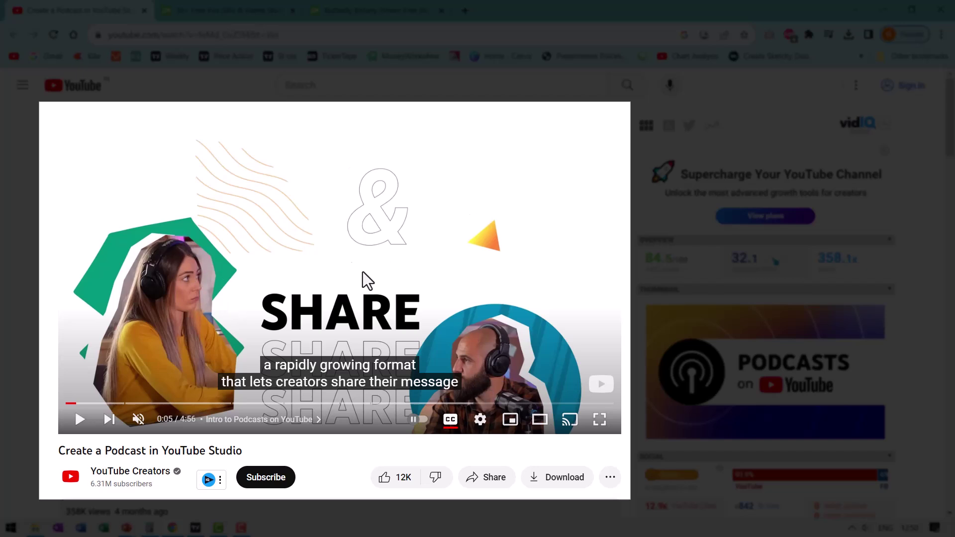
{"action": "left_click", "coordinate": [80, 419]}
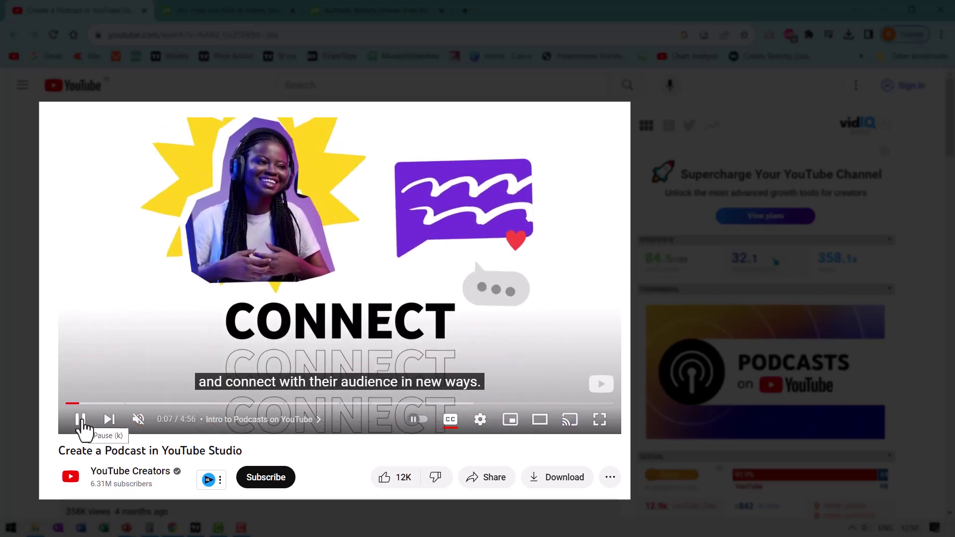
{"action": "left_click", "coordinate": [80, 419]}
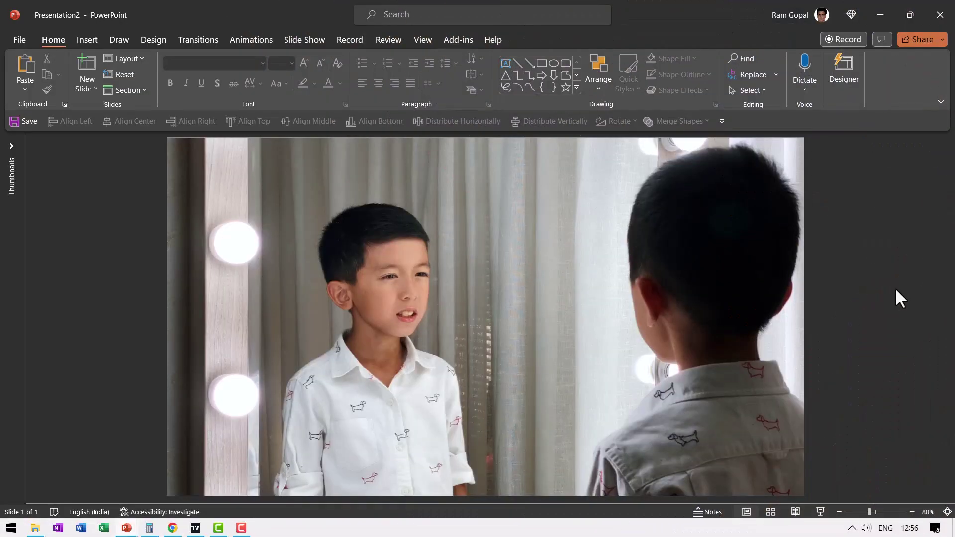
{"action": "mouse_move", "coordinate": [571, 332]}
{"action": "mouse_move", "coordinate": [416, 345]}
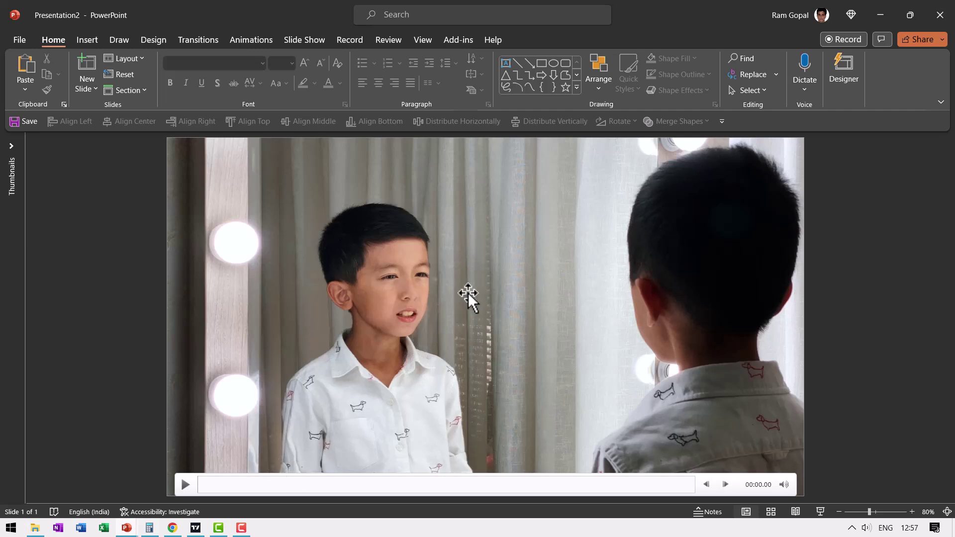
{"action": "mouse_move", "coordinate": [694, 337]}
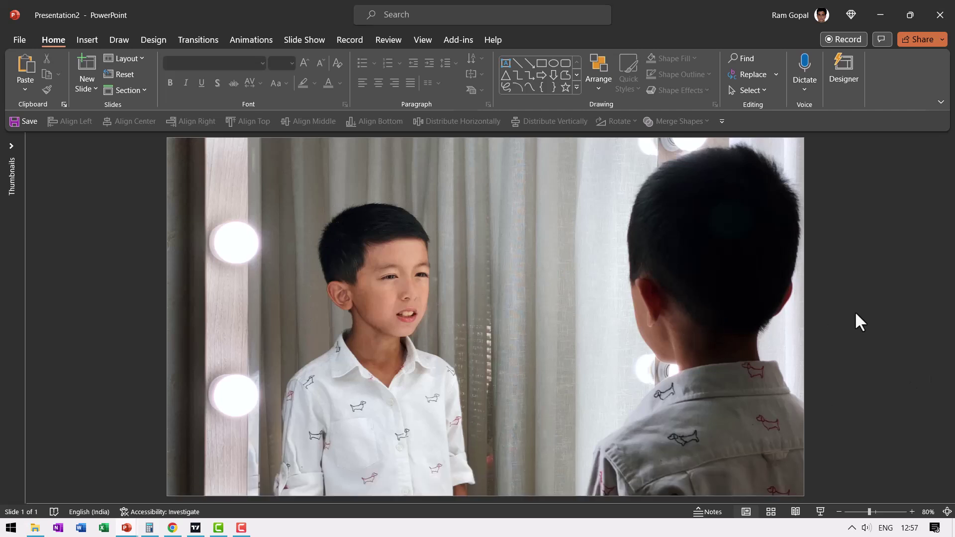
Zoom the slide view out three steps and expand the full Shapes gallery.
{"action": "mouse_move", "coordinate": [572, 403]}
{"action": "left_click", "coordinate": [839, 510]}
{"action": "left_click", "coordinate": [839, 510]}
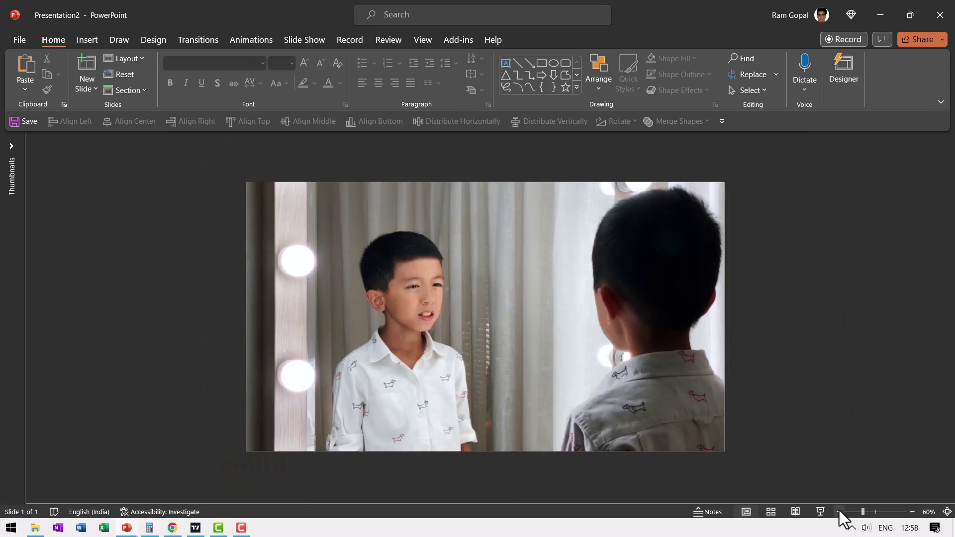
{"action": "left_click", "coordinate": [839, 510]}
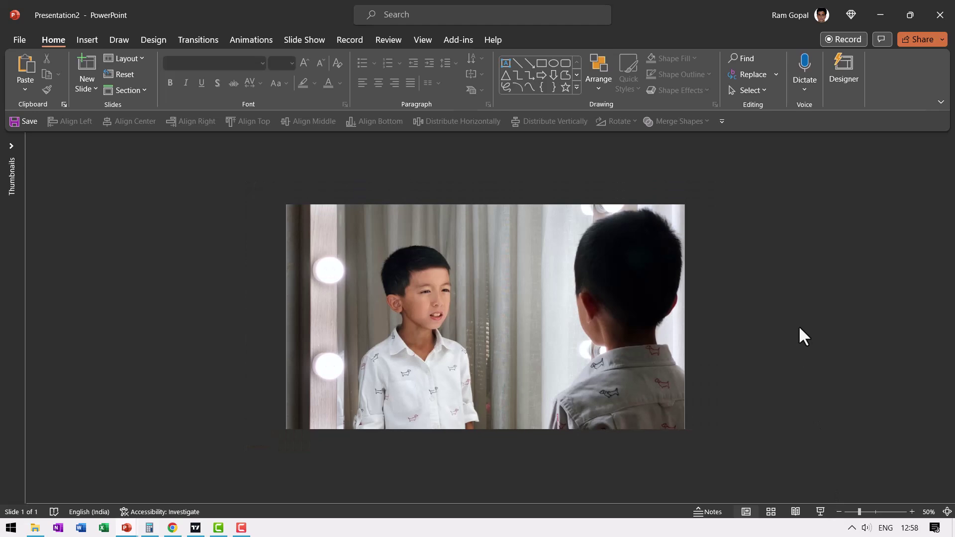
{"action": "left_click", "coordinate": [576, 88]}
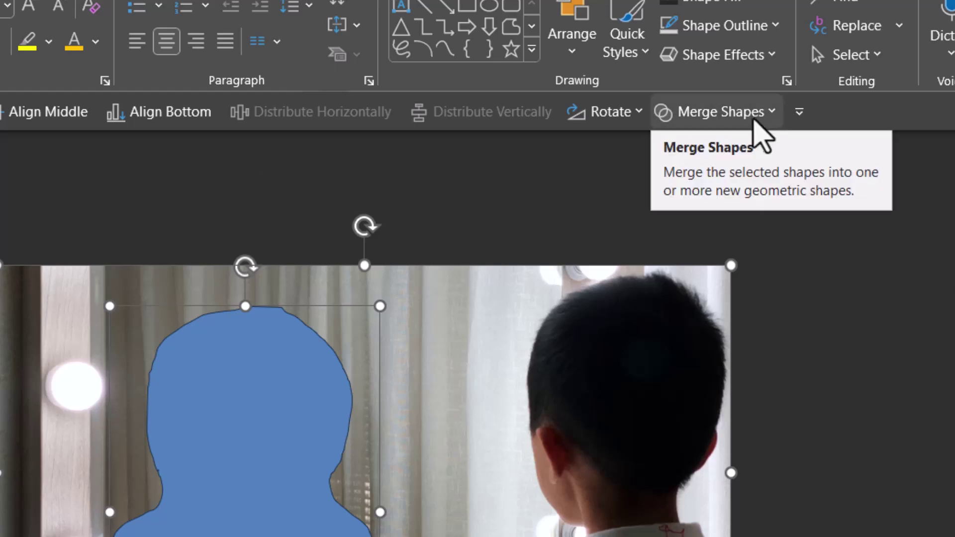
Intersect the video with the scribbled head-and-shoulders shape using Merge Shapes.
{"action": "left_click", "coordinate": [764, 113]}
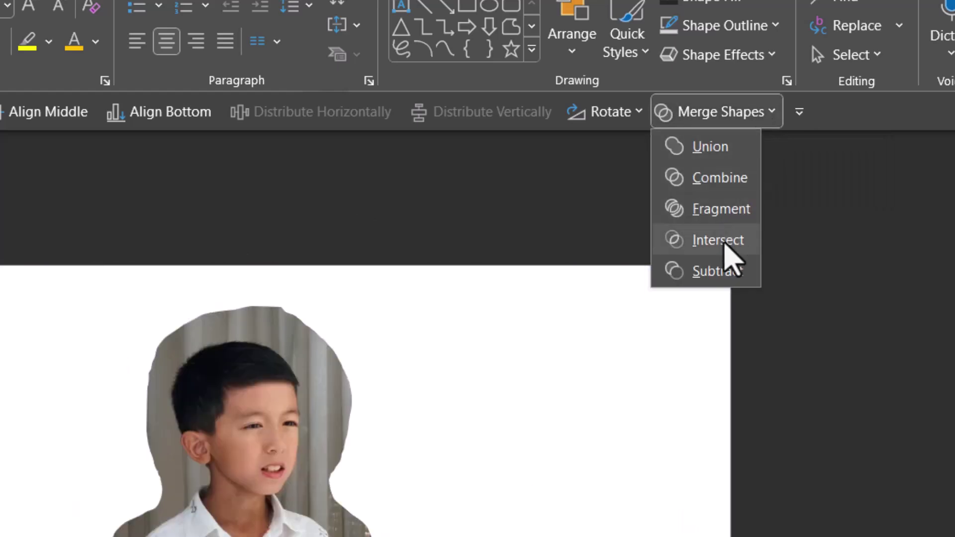
{"action": "left_click", "coordinate": [726, 239]}
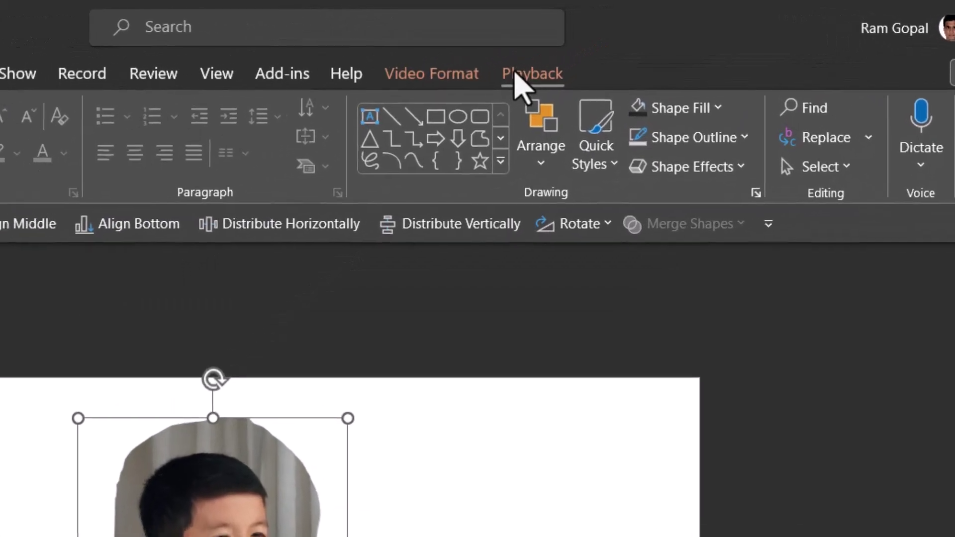
Set the cut-out video's Playback Start option to Automatically.
{"action": "left_click", "coordinate": [585, 40]}
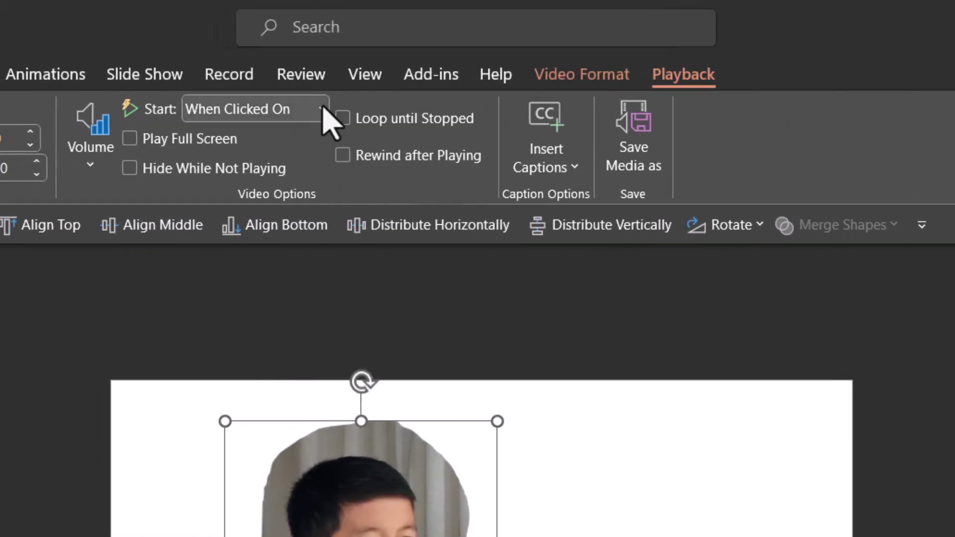
{"action": "left_click", "coordinate": [322, 108]}
{"action": "left_click", "coordinate": [266, 166]}
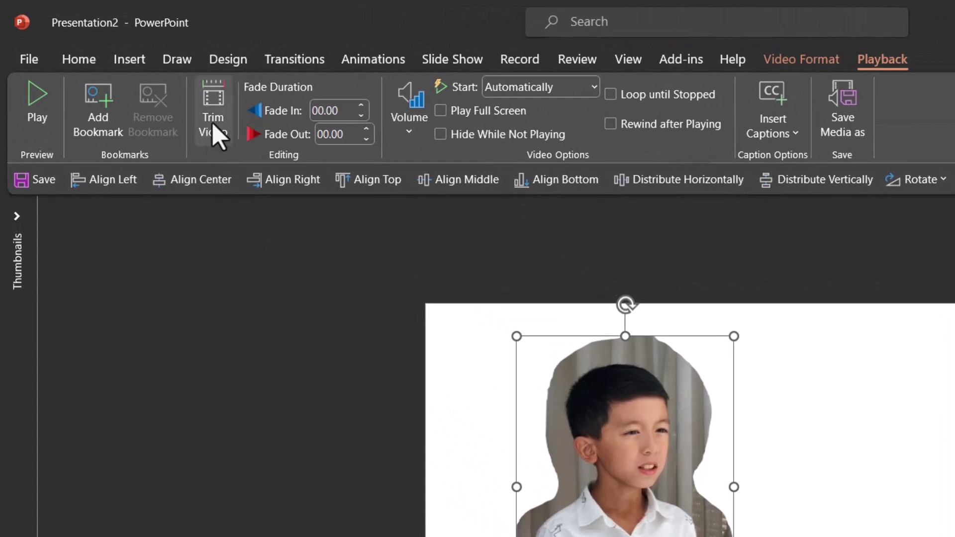
Trim the boy video to start at 00:03.005 and end at 00:11.483.
{"action": "left_click", "coordinate": [212, 124]}
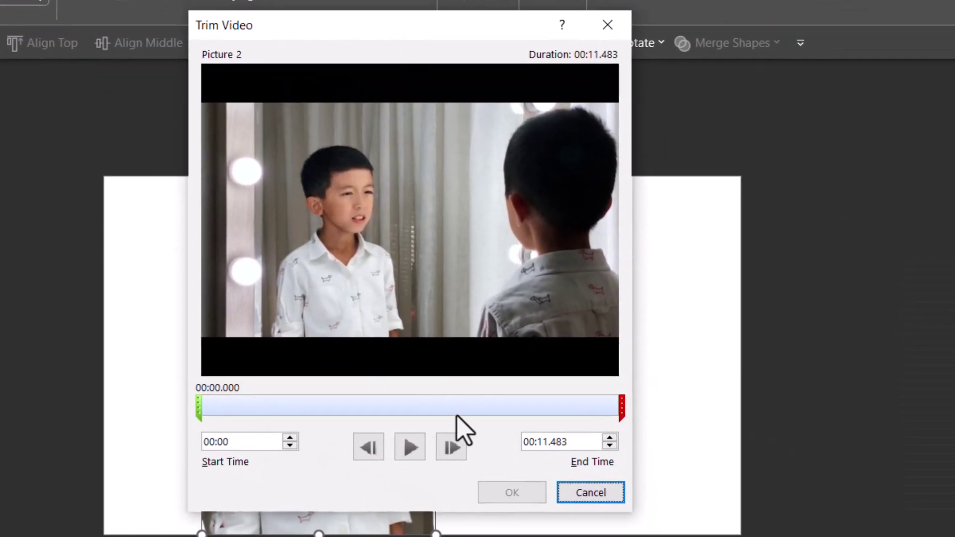
{"action": "left_click_drag", "start_coordinate": [198, 411], "coordinate": [308, 420]}
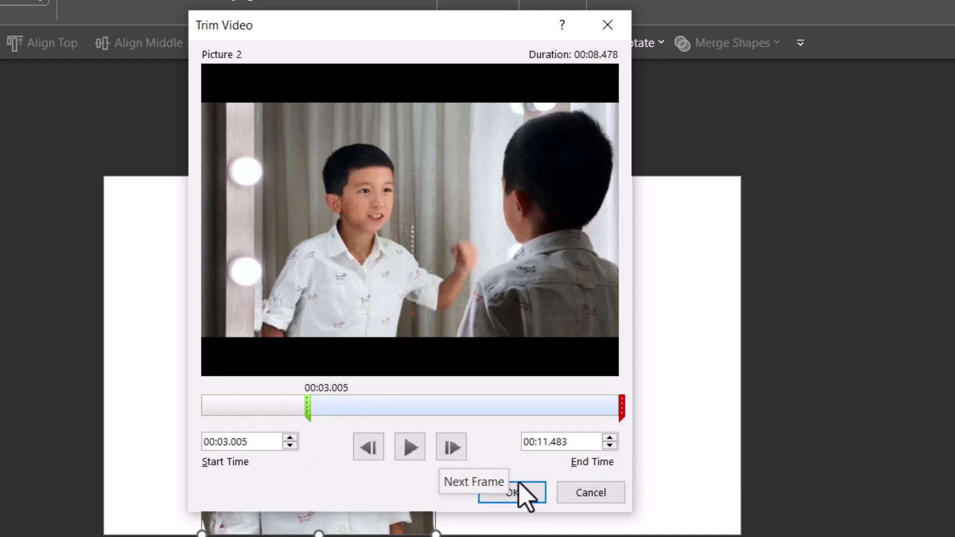
{"action": "left_click", "coordinate": [511, 492]}
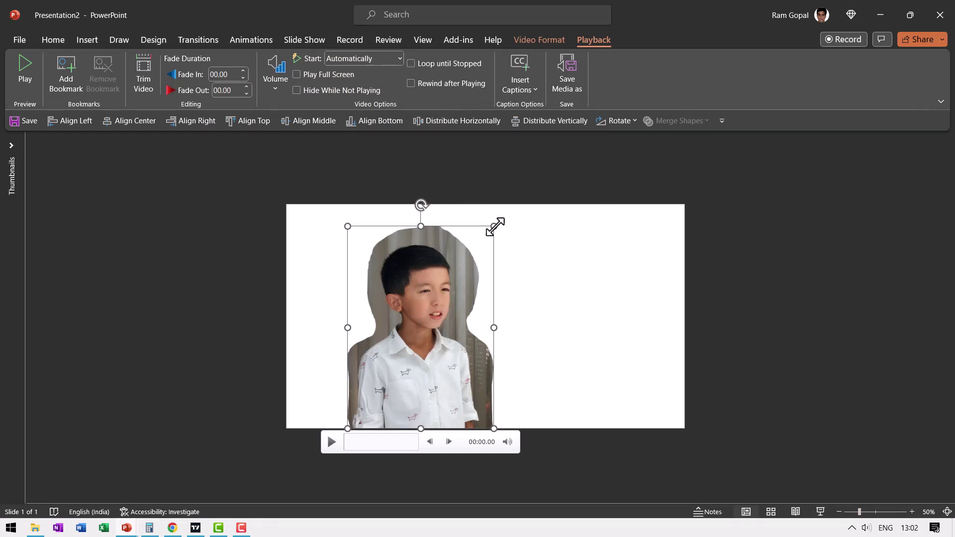
Shrink the boy video, move it toward the upper left, and give it an orange border.
{"action": "left_click_drag", "start_coordinate": [494, 227], "coordinate": [474, 253]}
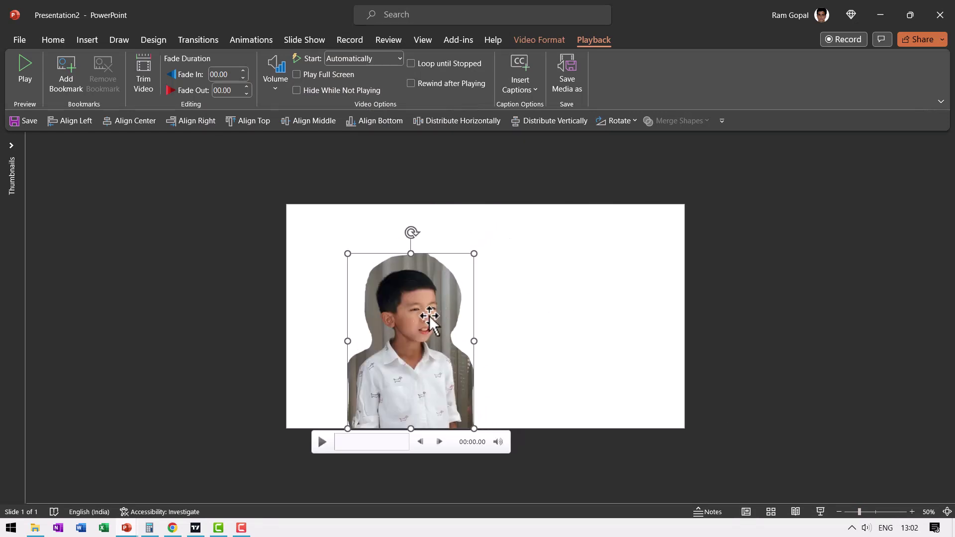
{"action": "left_click_drag", "start_coordinate": [406, 332], "coordinate": [383, 320]}
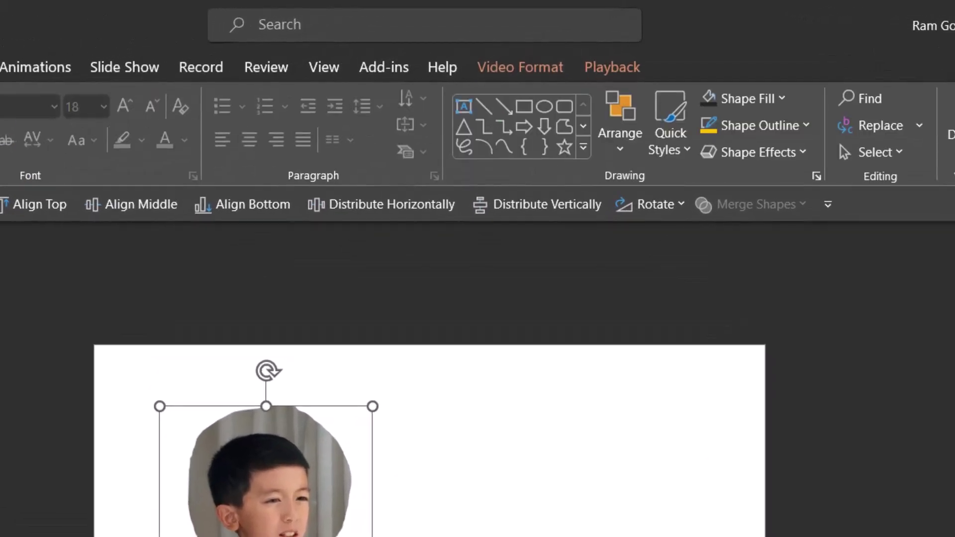
{"action": "left_click", "coordinate": [528, 70]}
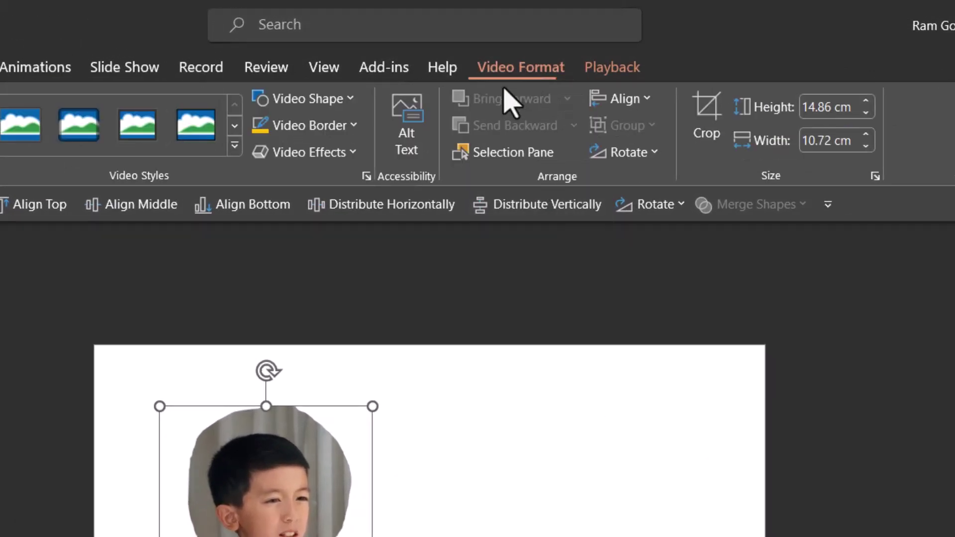
{"action": "left_click", "coordinate": [335, 142]}
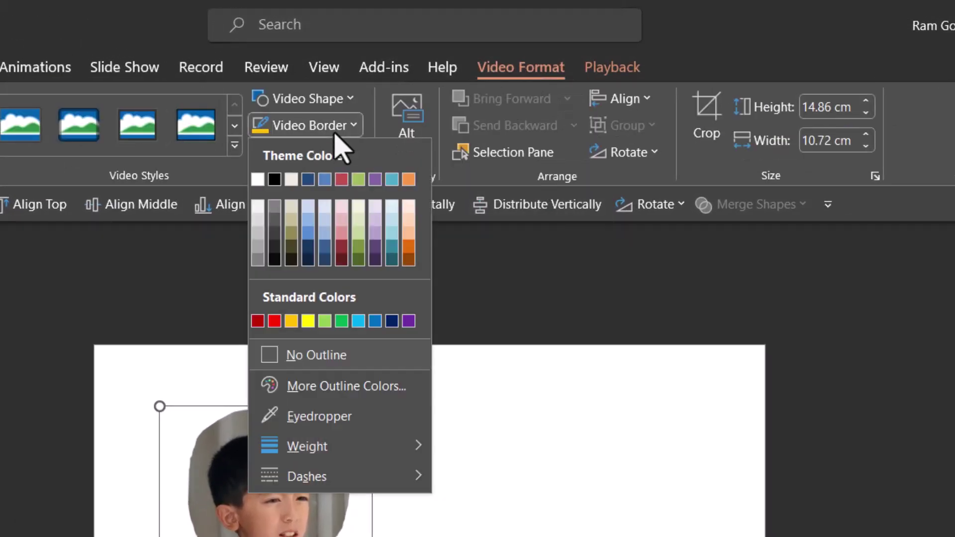
{"action": "left_click", "coordinate": [292, 321]}
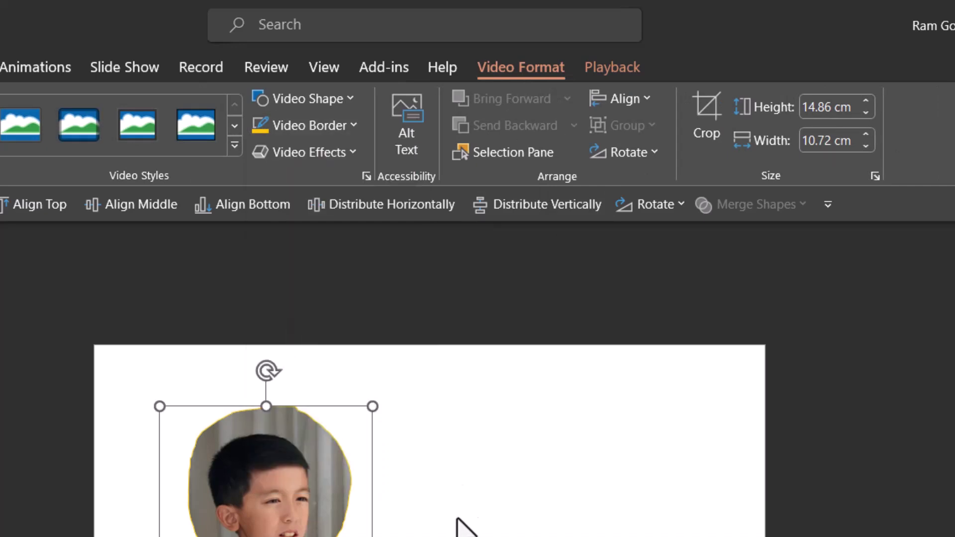
Set the video border weight to 6 pt.
{"action": "left_click", "coordinate": [341, 131]}
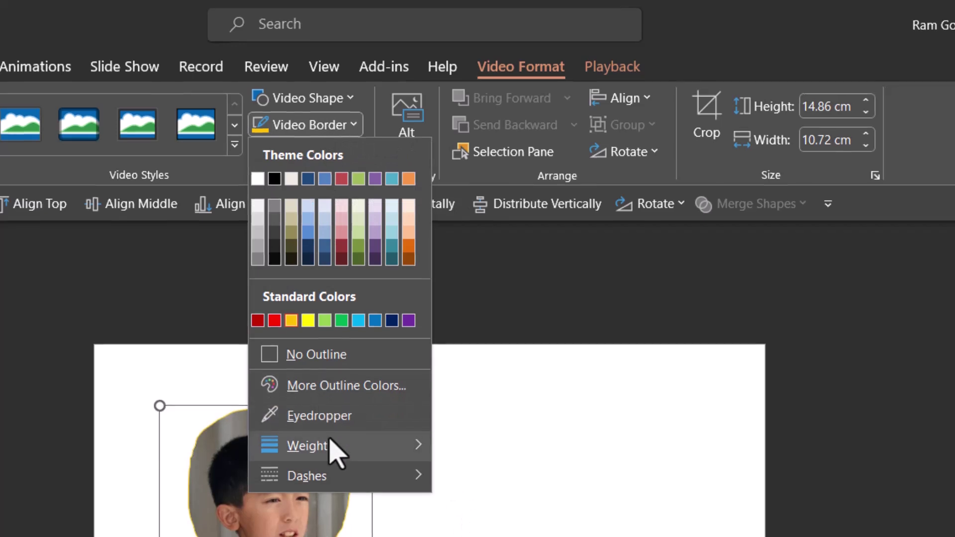
{"action": "mouse_move", "coordinate": [331, 446]}
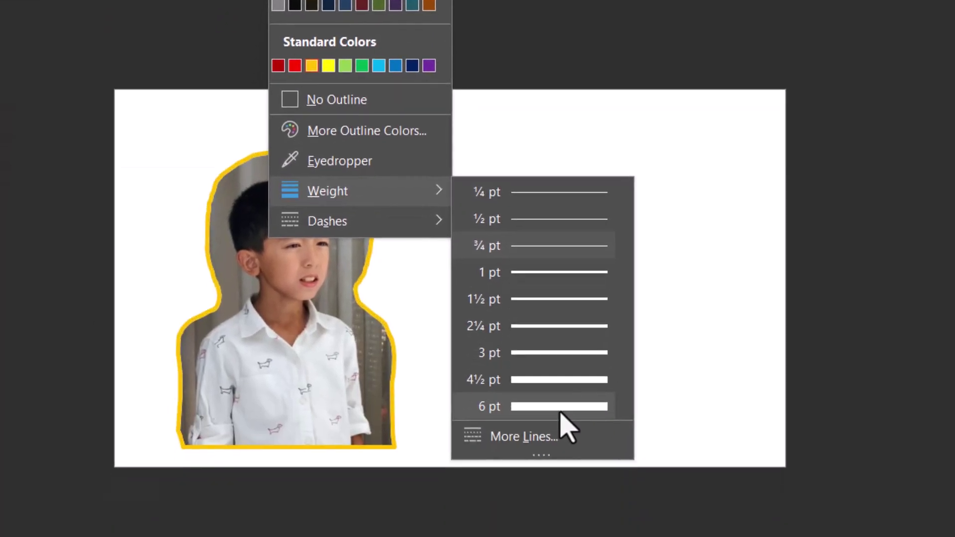
{"action": "left_click", "coordinate": [560, 412]}
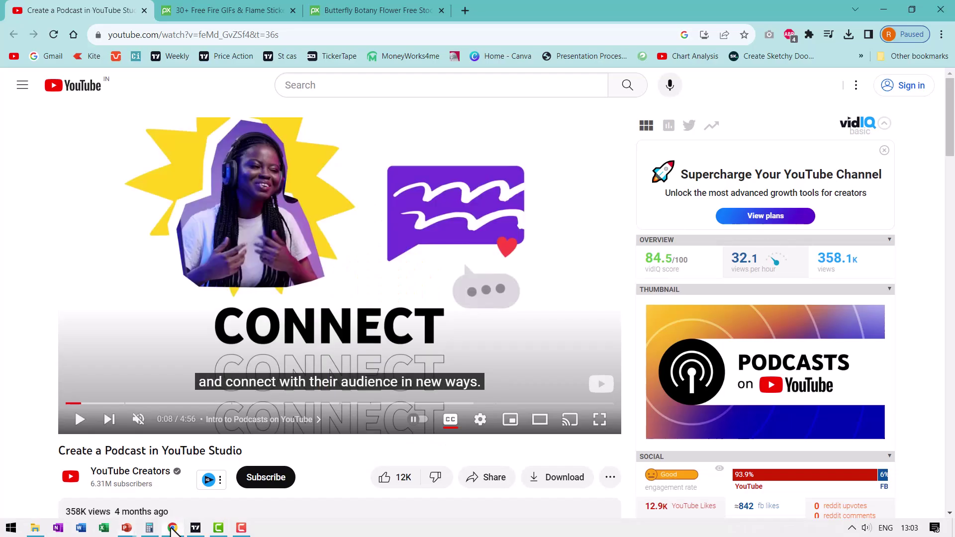
Browse Pixabay's fire GIF results to the fire-ring GIF, then return to Presentation2.
{"action": "left_click", "coordinate": [229, 2]}
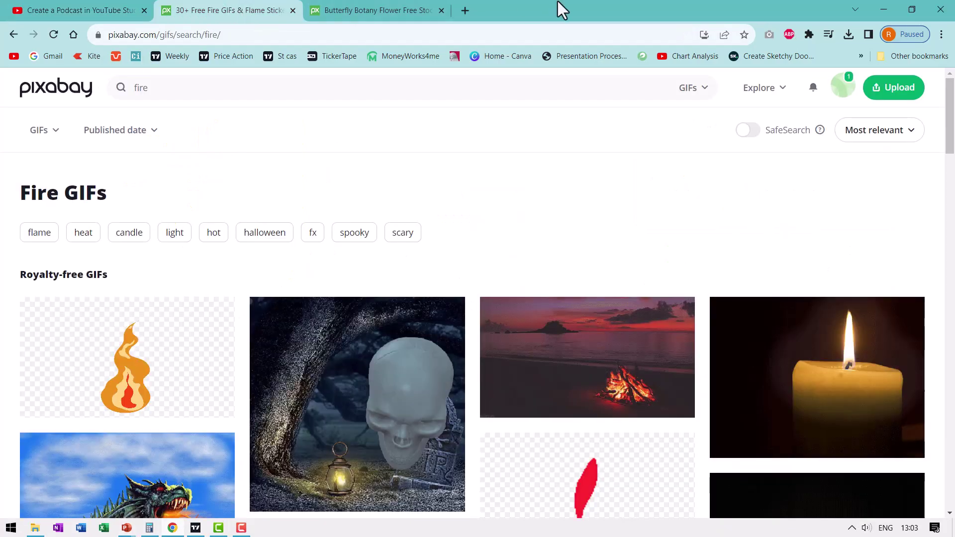
{"action": "left_click", "coordinate": [702, 93]}
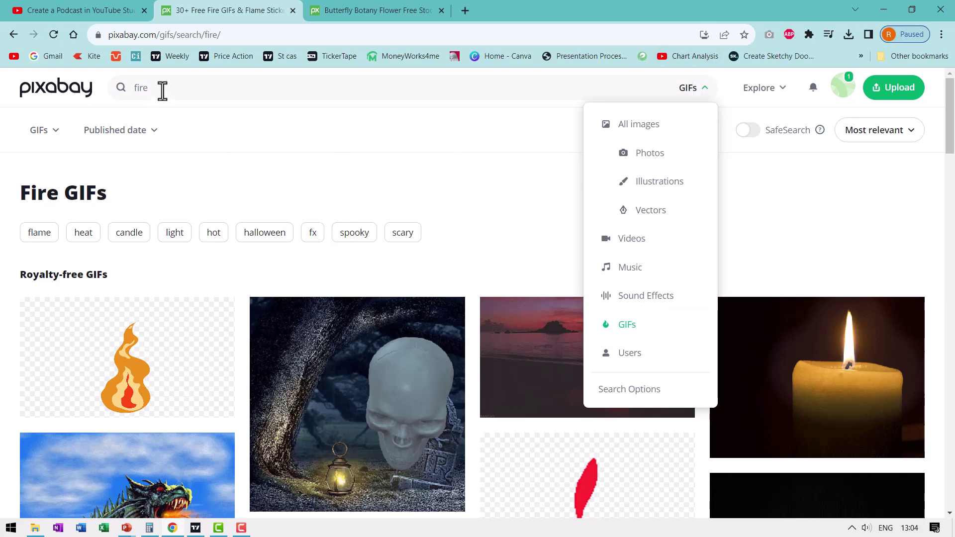
{"action": "left_click", "coordinate": [311, 187]}
{"action": "scroll", "coordinate": [476, 205], "scroll_direction": "down", "scroll_amount": 7}
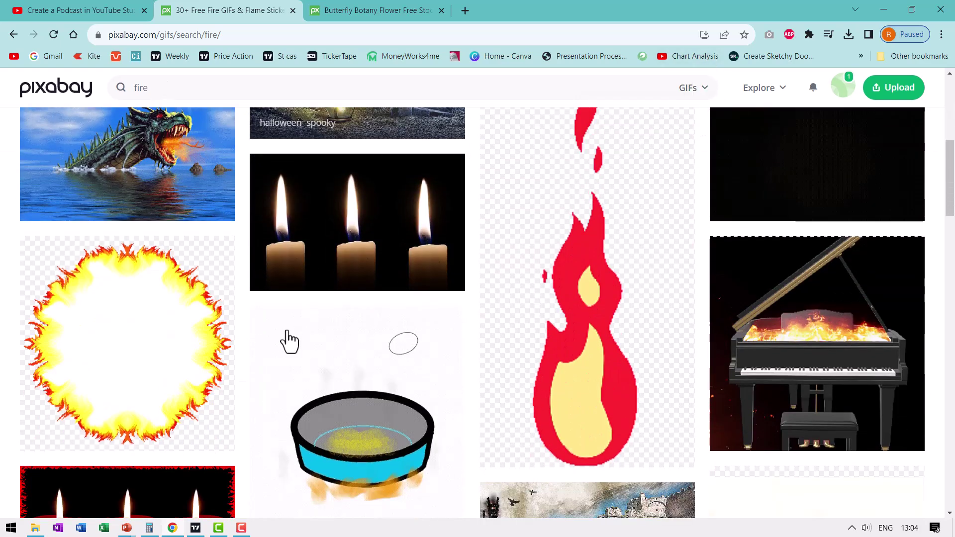
{"action": "mouse_move", "coordinate": [157, 316]}
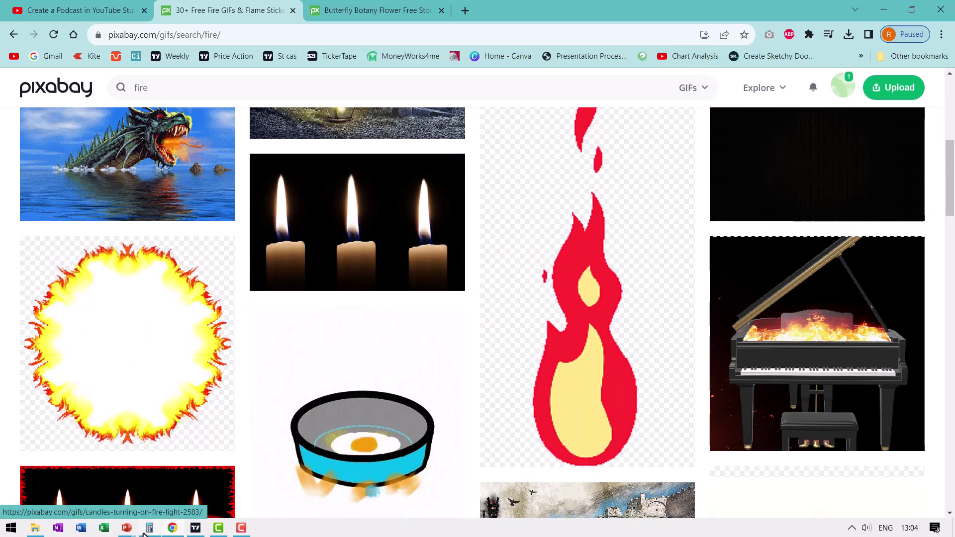
{"action": "left_click", "coordinate": [127, 527]}
{"action": "left_click", "coordinate": [196, 474]}
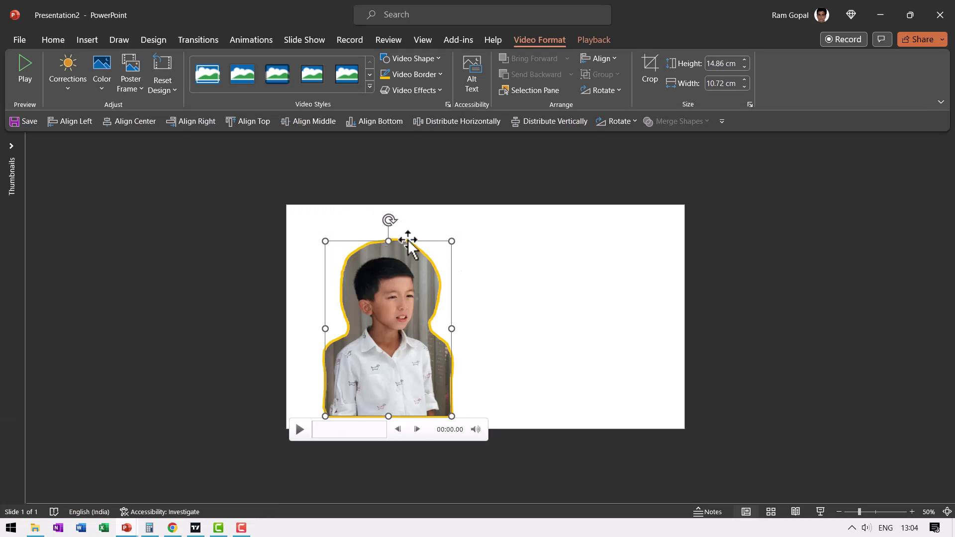
Paste the fire-ring GIF onto the slide and send it behind the boy's video.
{"action": "right_click", "coordinate": [573, 300]}
{"action": "left_click", "coordinate": [600, 347]}
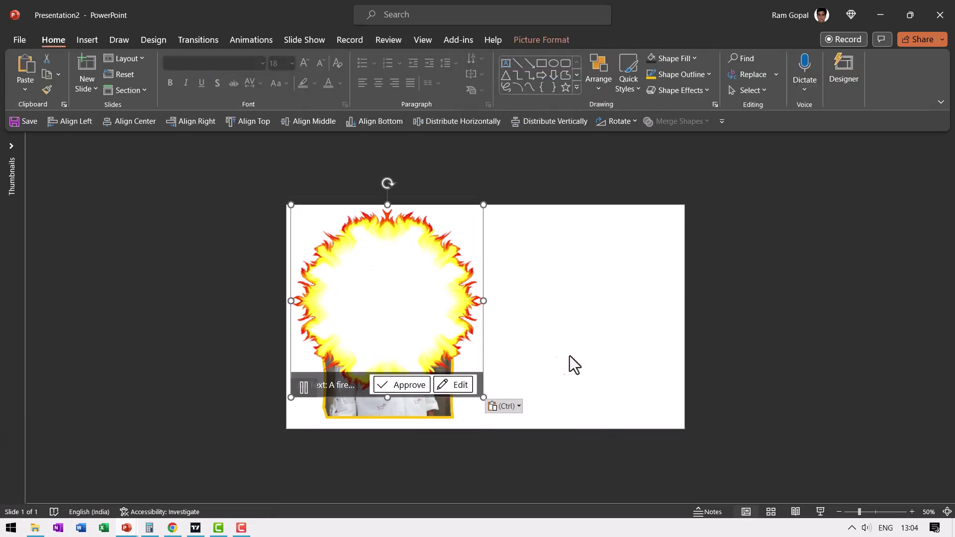
{"action": "right_click", "coordinate": [423, 285]}
{"action": "left_click", "coordinate": [470, 373]}
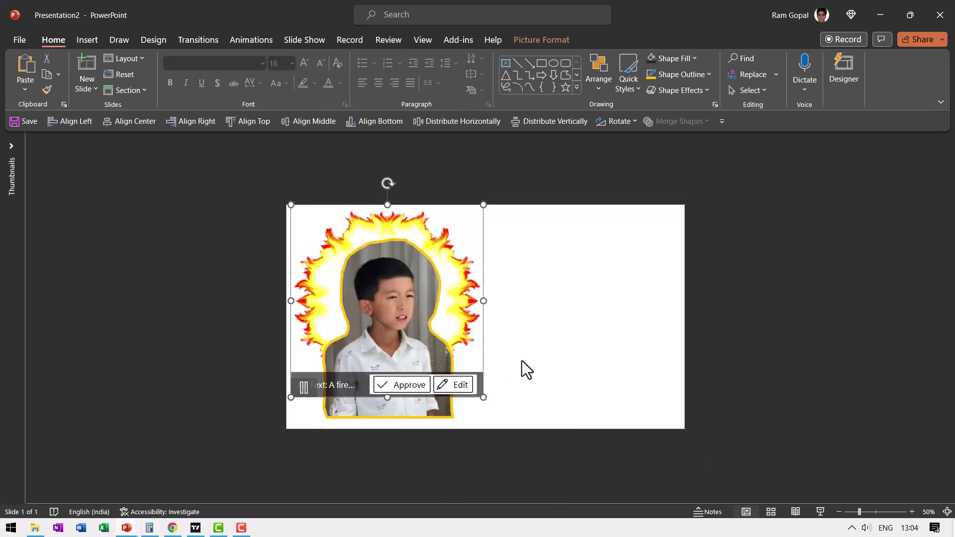
{"action": "mouse_move", "coordinate": [426, 291]}
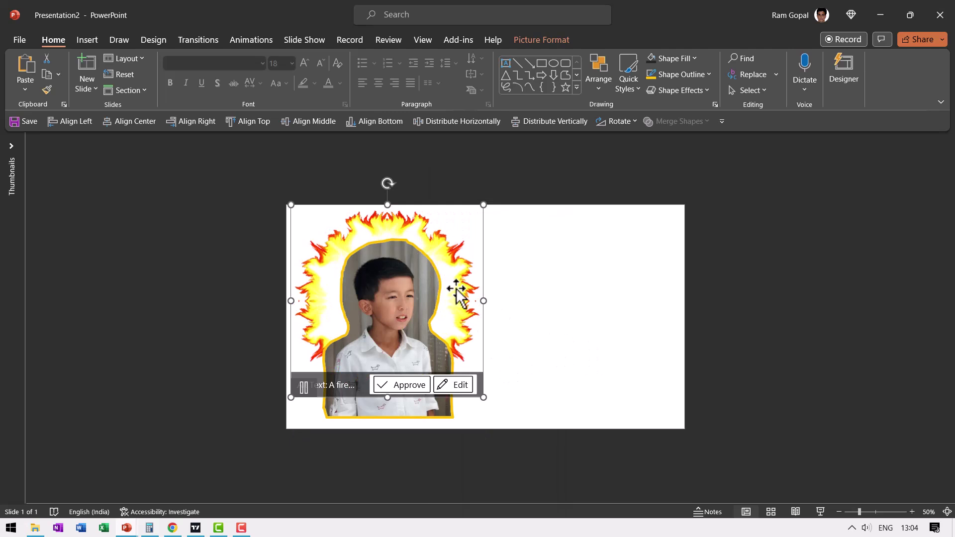
Fill the slide background with a dark solid theme colour.
{"action": "right_click", "coordinate": [562, 274]}
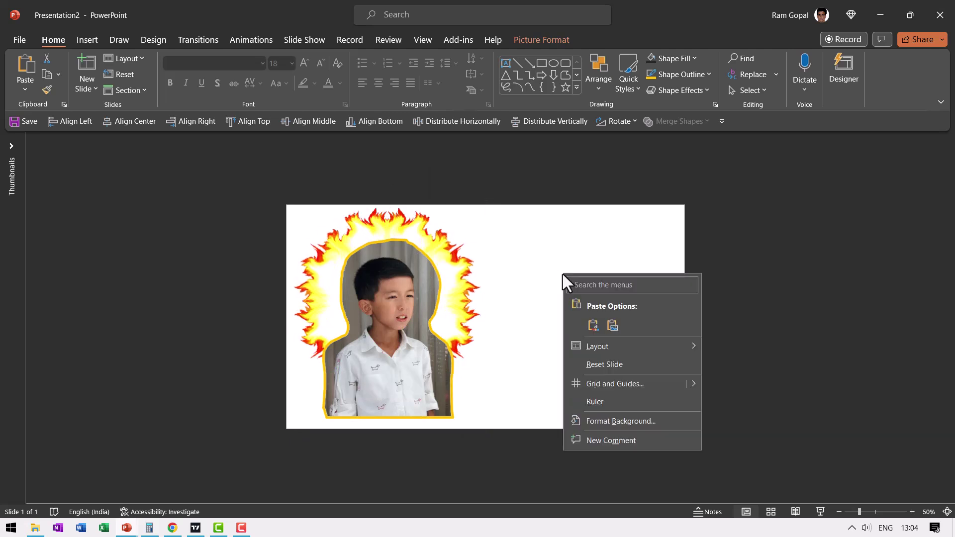
{"action": "left_click", "coordinate": [601, 421]}
{"action": "left_click", "coordinate": [915, 300]}
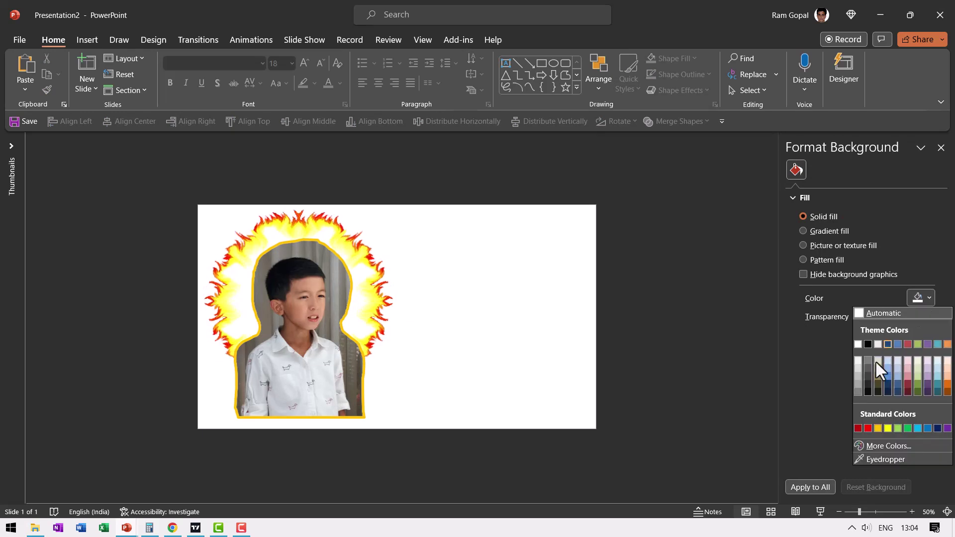
{"action": "left_click", "coordinate": [866, 386]}
{"action": "mouse_move", "coordinate": [374, 381]}
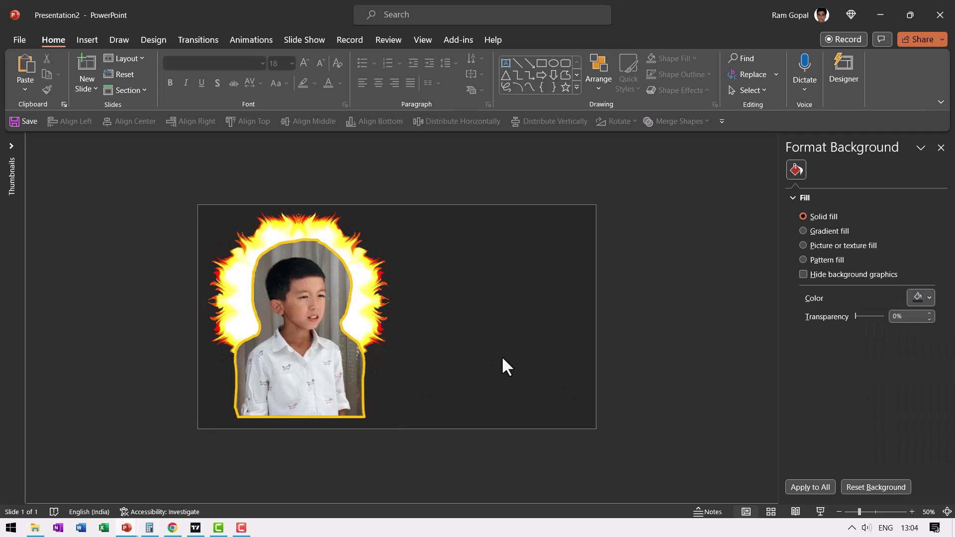
{"action": "left_click", "coordinate": [681, 384]}
Paste the three prepared text boxes with the 'Add some FIRE in your speech' headline.
{"action": "key", "text": "ctrl+v"}
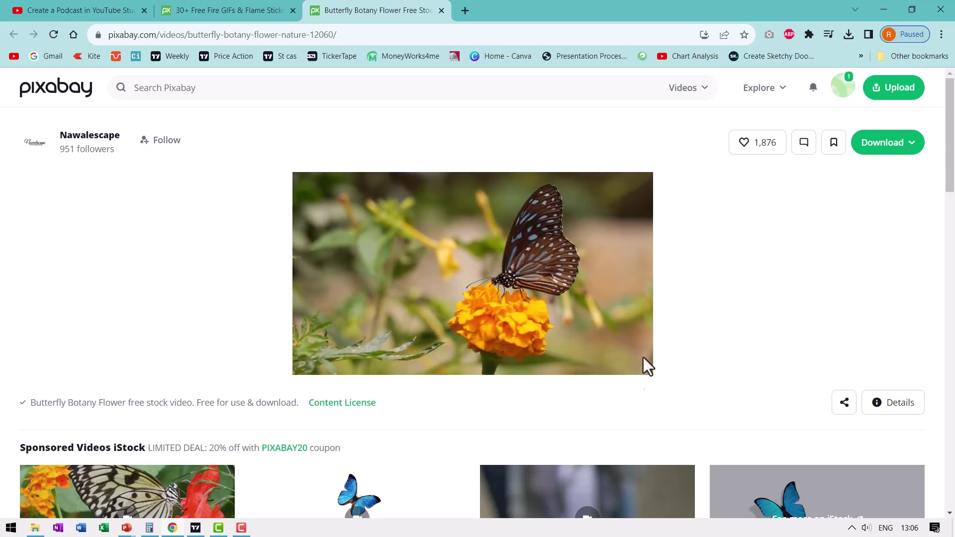
Return to the presentation in PowerPoint, carrying the copied Butterfly Botany Flower video.
{"action": "key", "text": "alt+Tab"}
Paste the butterfly-on-marigold video onto slide 2 and pick the Curve shape.
{"action": "key", "text": "ctrl+v"}
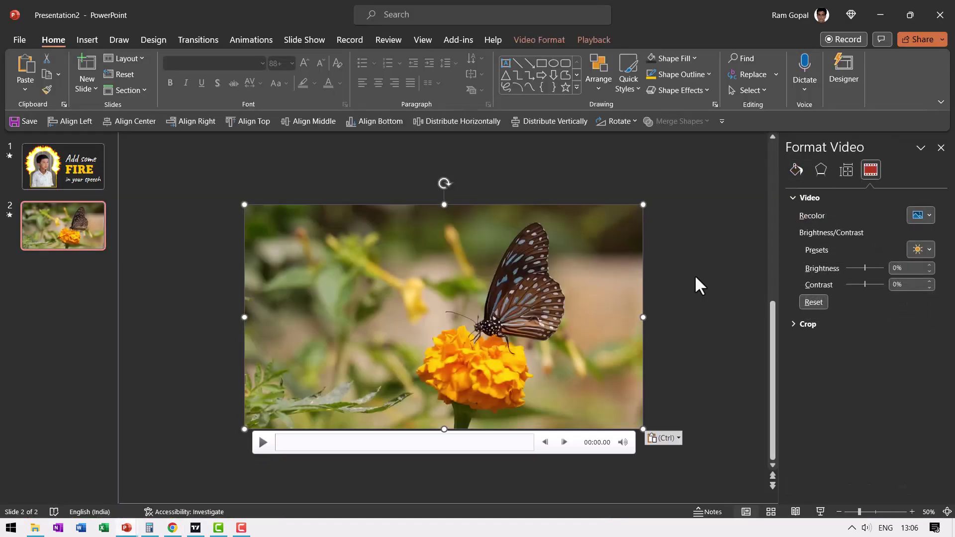
{"action": "left_click", "coordinate": [695, 277]}
{"action": "mouse_move", "coordinate": [468, 336]}
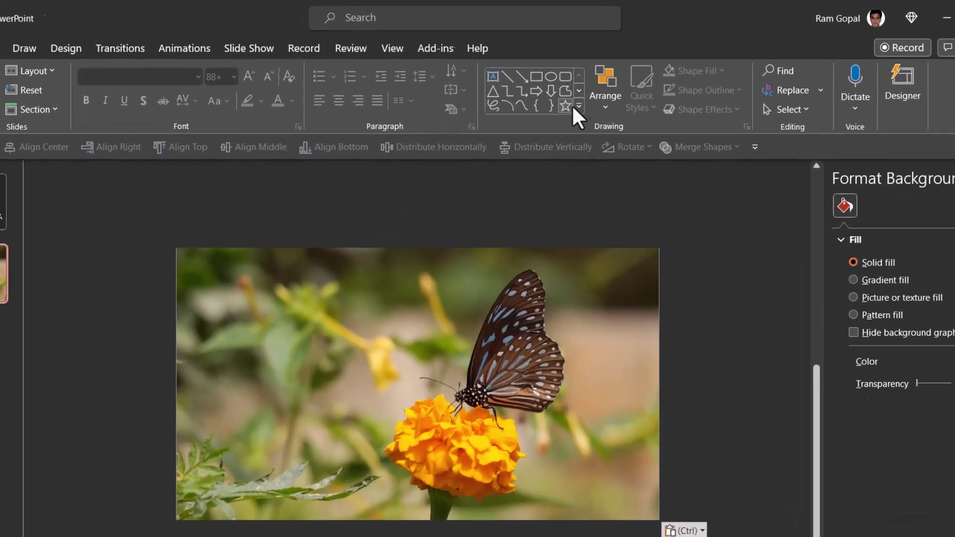
{"action": "left_click", "coordinate": [576, 88]}
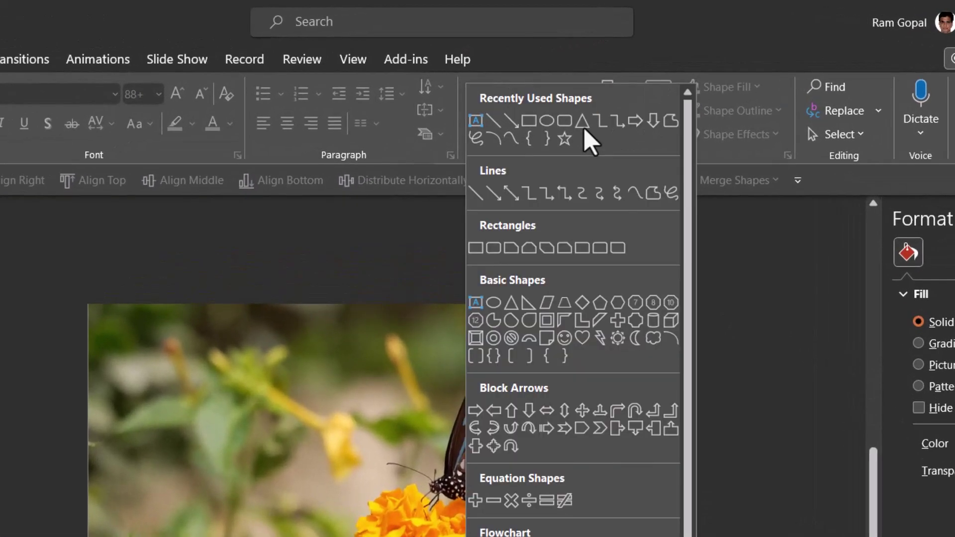
{"action": "left_click", "coordinate": [634, 193]}
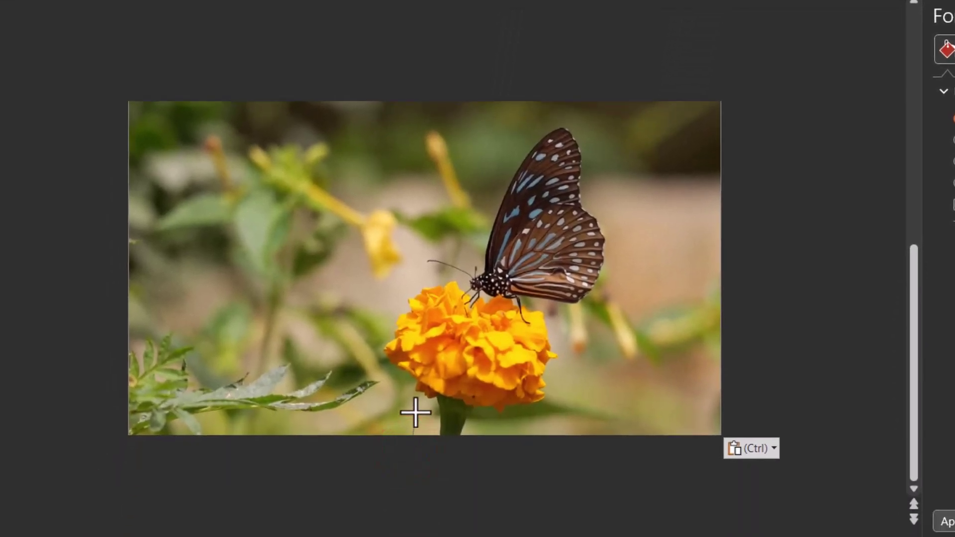
Trace points from the flower stem, past the antennae and wing, back under the marigold.
{"action": "left_click", "coordinate": [413, 406]}
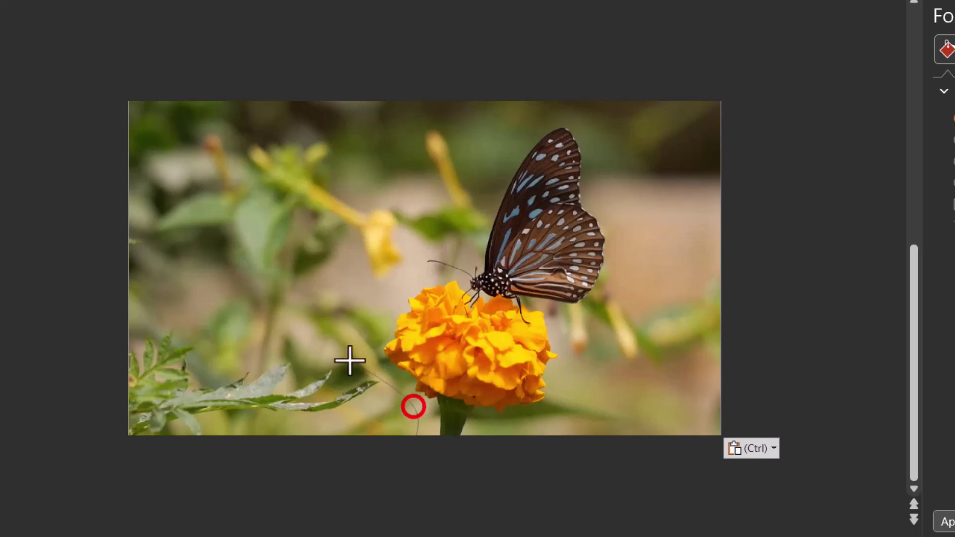
{"action": "left_click", "coordinate": [353, 352]}
{"action": "left_click", "coordinate": [386, 281]}
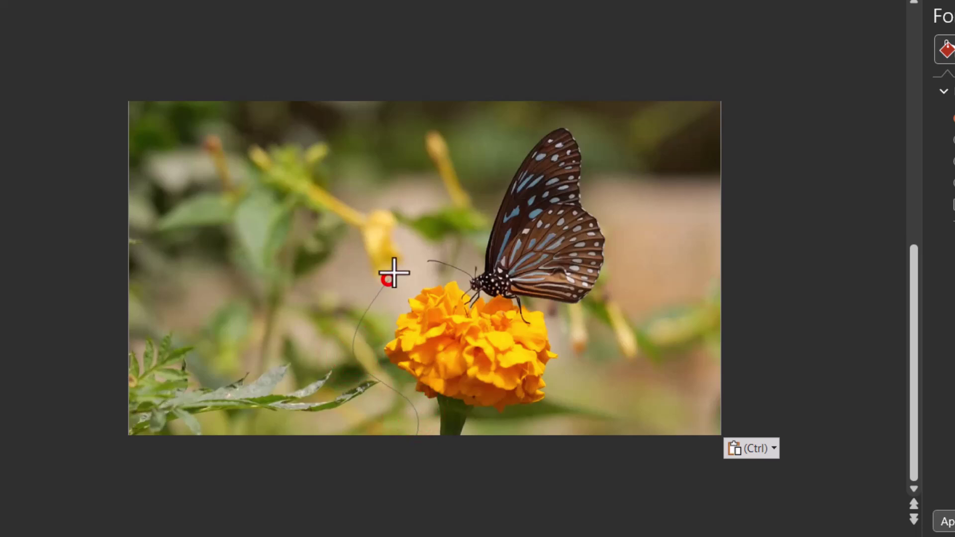
{"action": "left_click", "coordinate": [465, 236]}
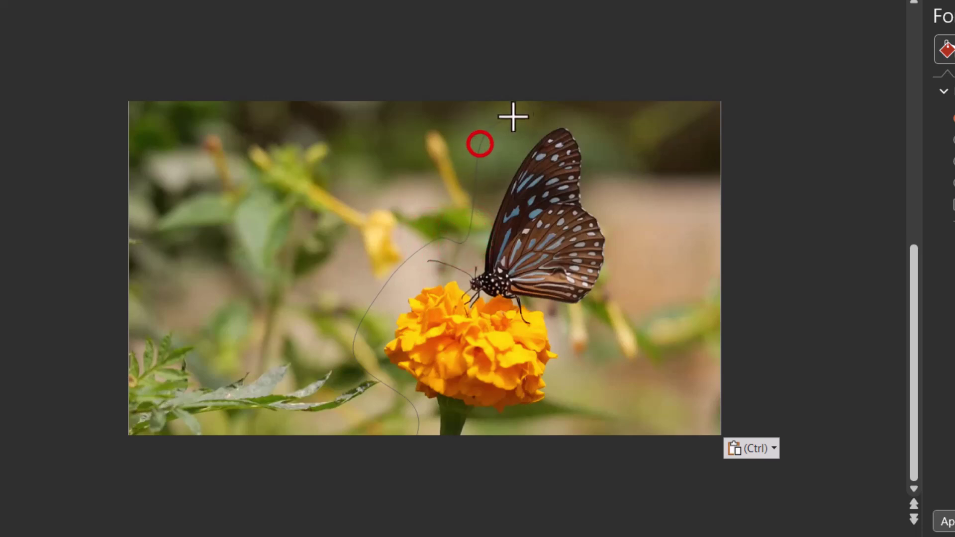
{"action": "left_click", "coordinate": [536, 107]}
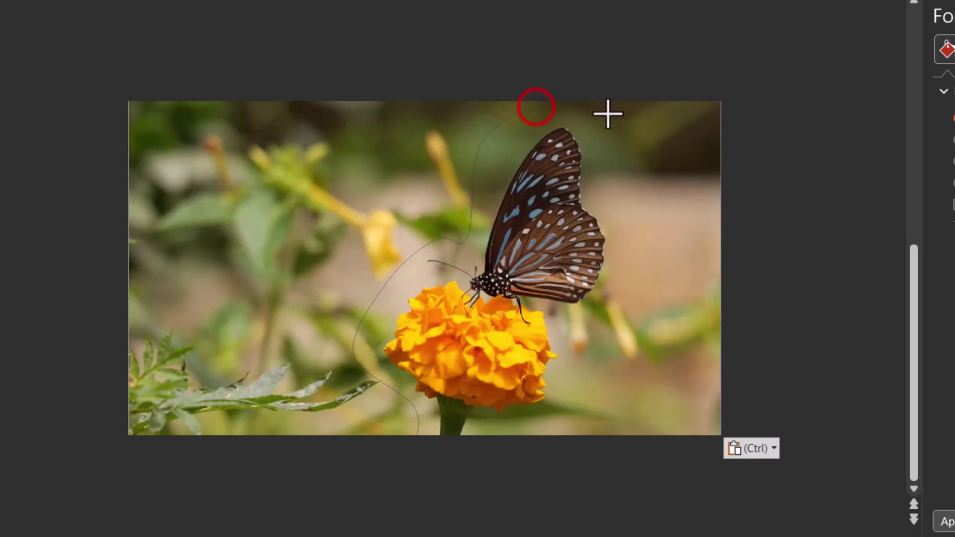
{"action": "left_click", "coordinate": [625, 171]}
{"action": "left_click", "coordinate": [633, 260]}
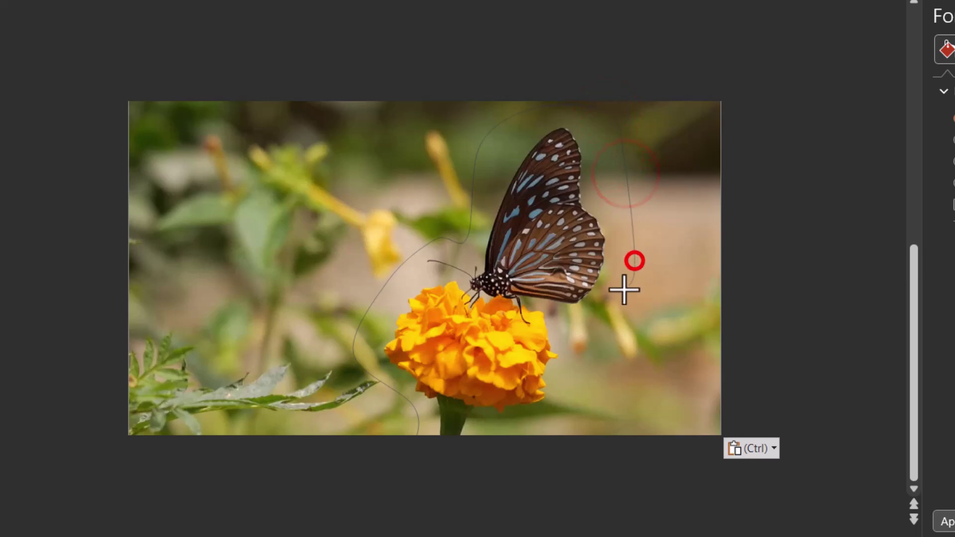
{"action": "left_click", "coordinate": [594, 327]}
{"action": "left_click", "coordinate": [568, 340]}
{"action": "left_click", "coordinate": [565, 398]}
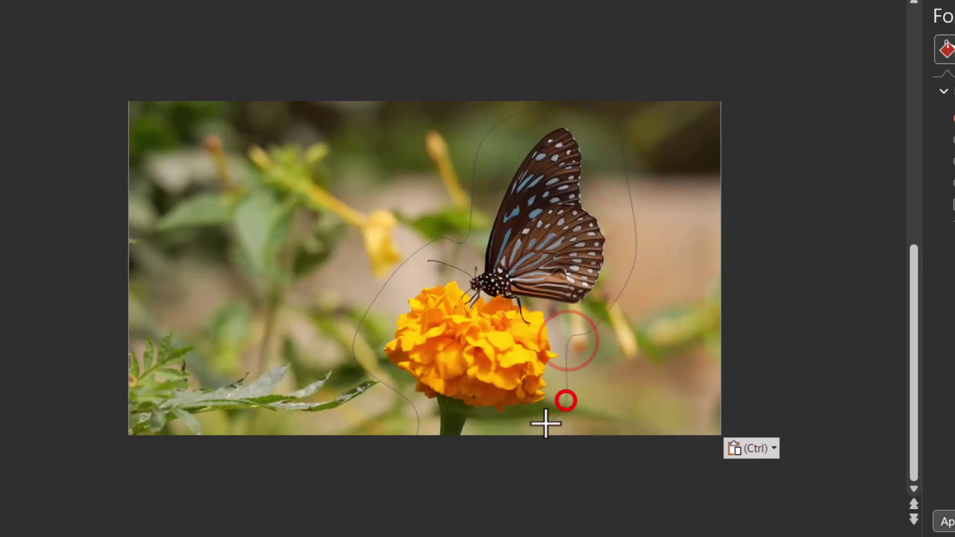
{"action": "left_click", "coordinate": [491, 428]}
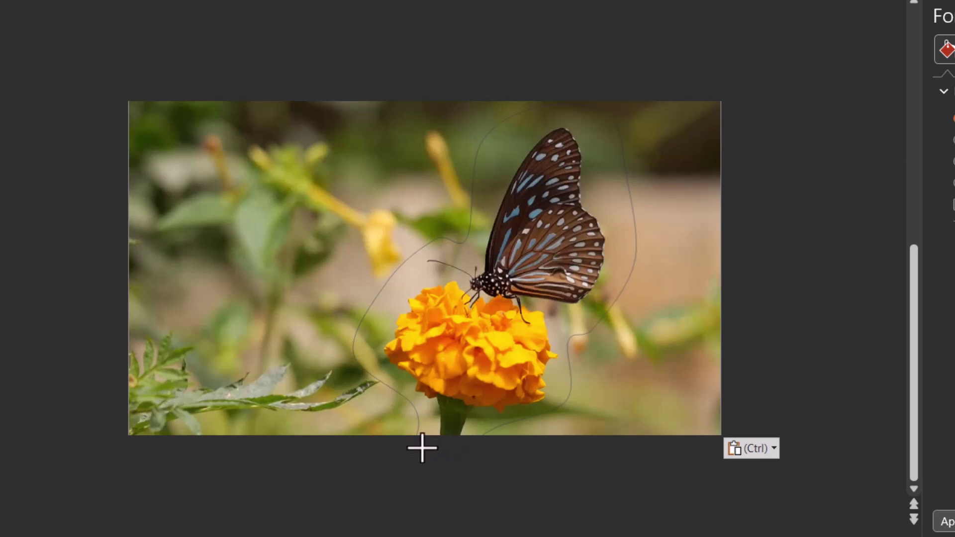
Finish the outline below the flower, then close its path through Edit Points.
{"action": "left_click_drag", "start_coordinate": [421, 447], "coordinate": [480, 435]}
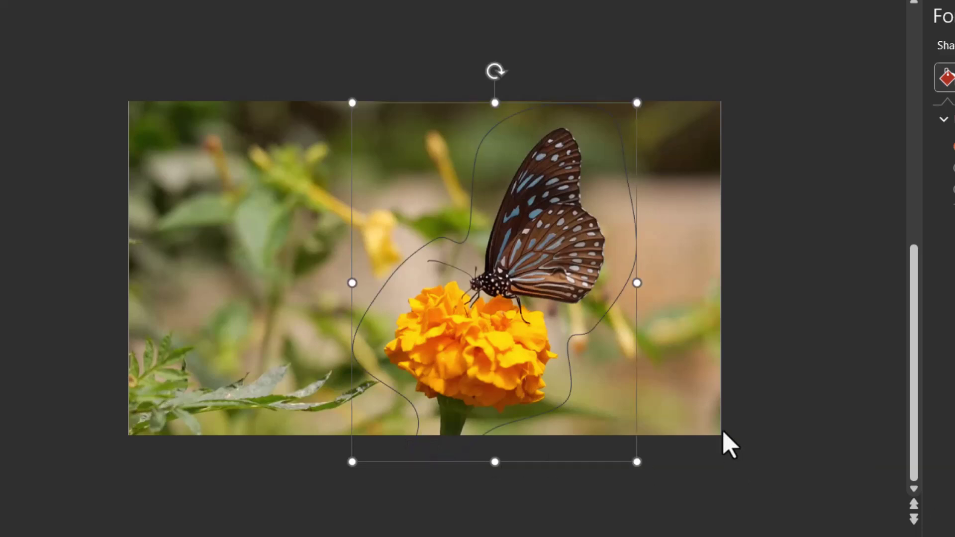
{"action": "left_click", "coordinate": [613, 139]}
{"action": "left_click", "coordinate": [619, 133]}
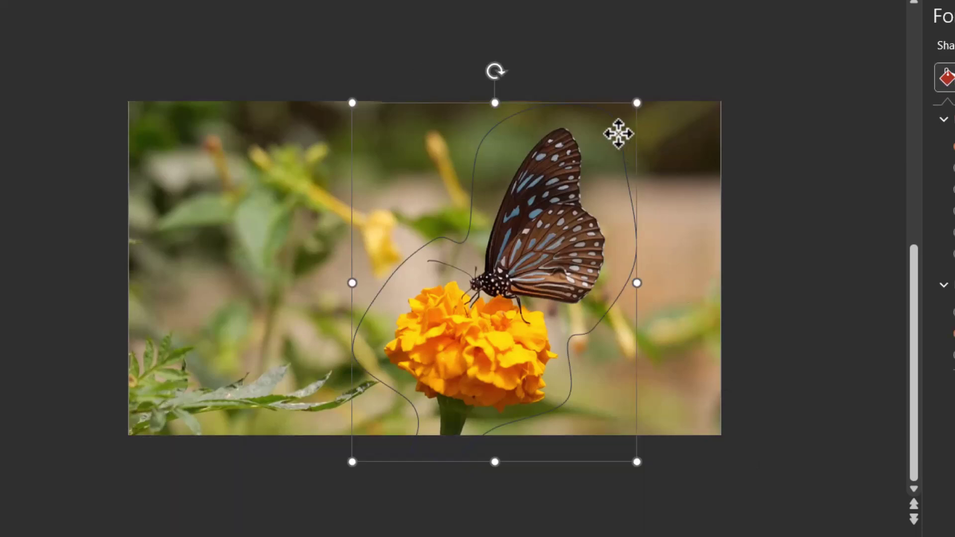
{"action": "right_click", "coordinate": [619, 133]}
{"action": "left_click", "coordinate": [682, 245]}
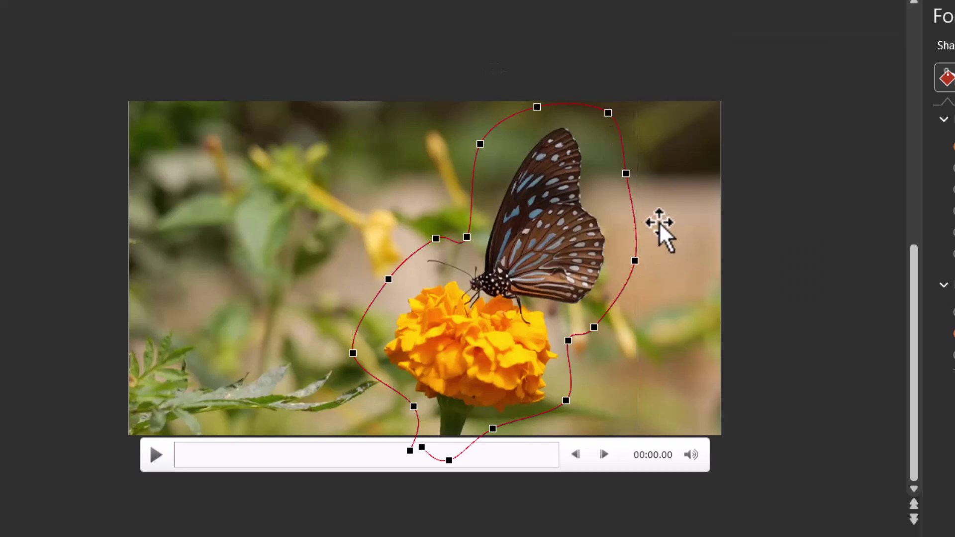
{"action": "right_click", "coordinate": [625, 172]}
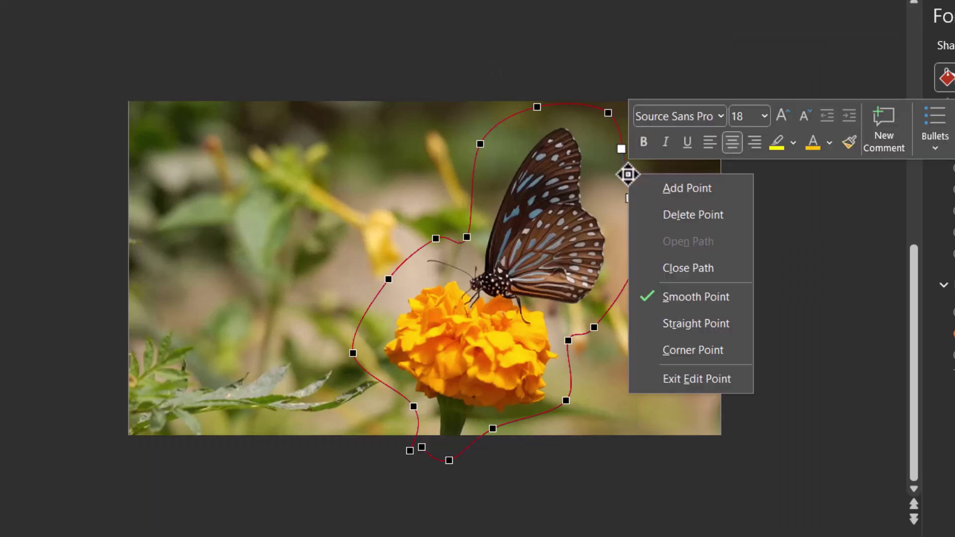
{"action": "left_click", "coordinate": [701, 277]}
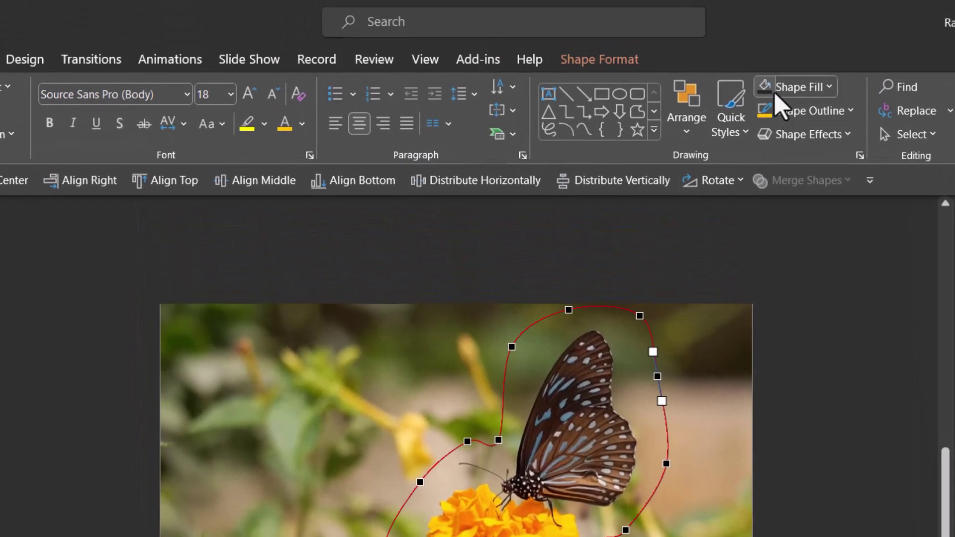
Fill the outline with dark purple, then select the video together with the purple shape.
{"action": "left_click", "coordinate": [799, 86]}
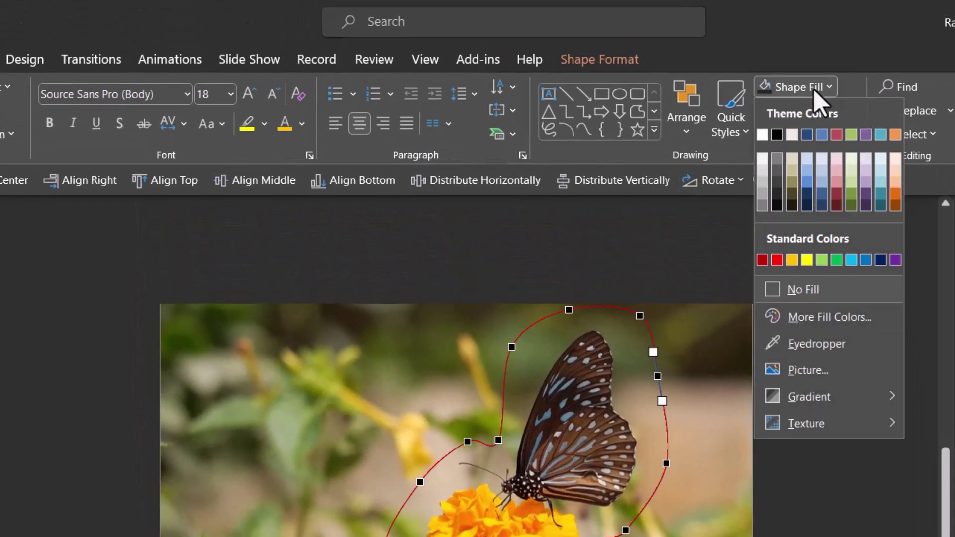
{"action": "left_click", "coordinate": [867, 196]}
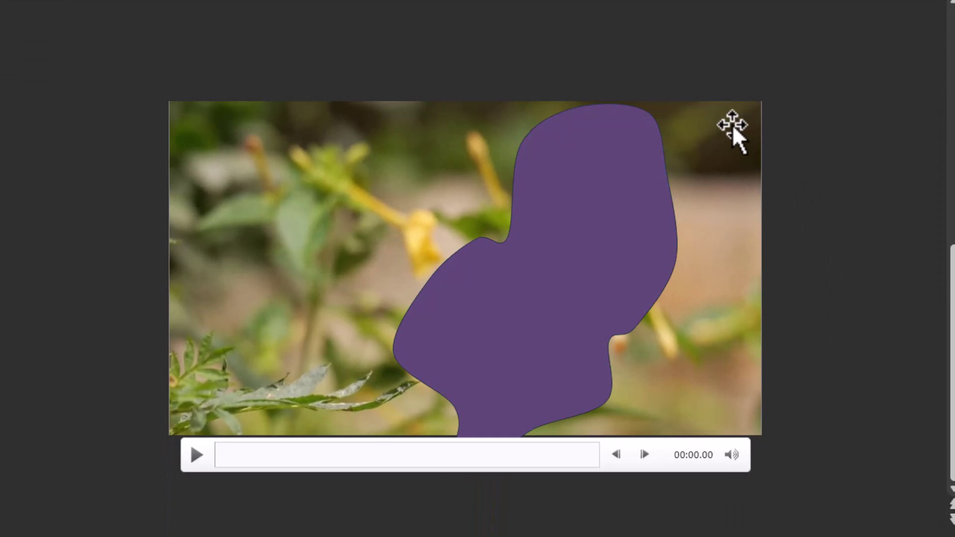
{"action": "left_click", "coordinate": [732, 125]}
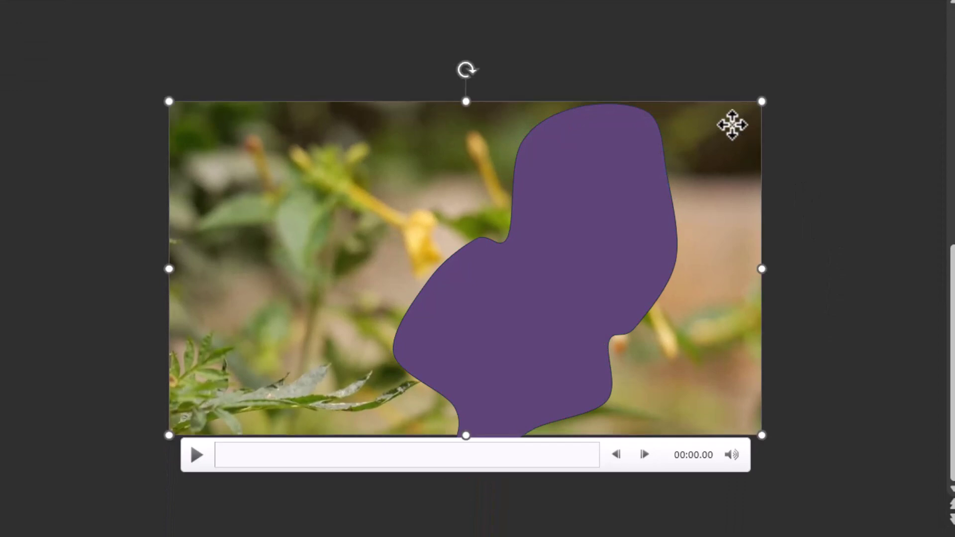
{"action": "left_click", "coordinate": [596, 173], "text": "shift"}
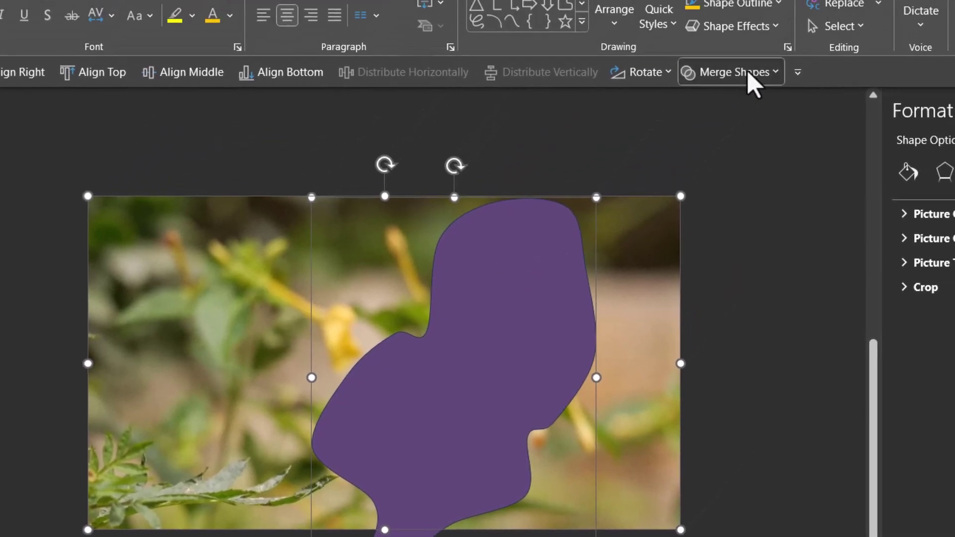
Intersect the video with the purple shape, then shrink the cut-out and move it right.
{"action": "left_click", "coordinate": [748, 74]}
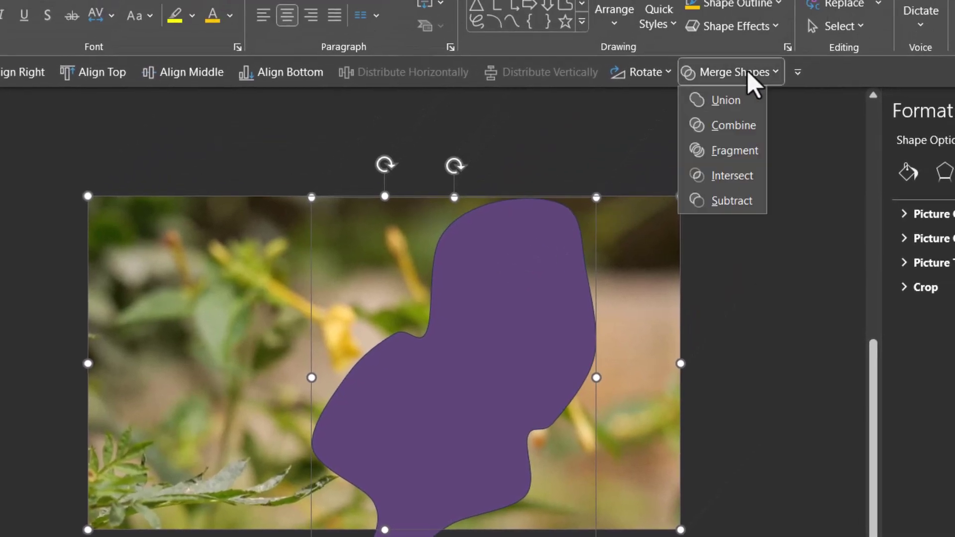
{"action": "left_click", "coordinate": [724, 183]}
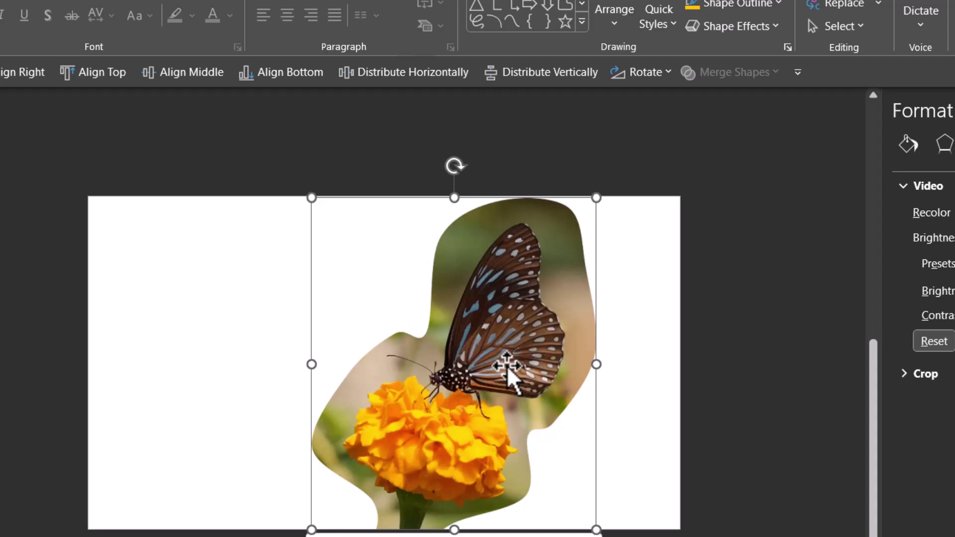
{"action": "left_click_drag", "start_coordinate": [596, 197], "coordinate": [564, 235]}
{"action": "left_click_drag", "start_coordinate": [486, 348], "coordinate": [569, 332]}
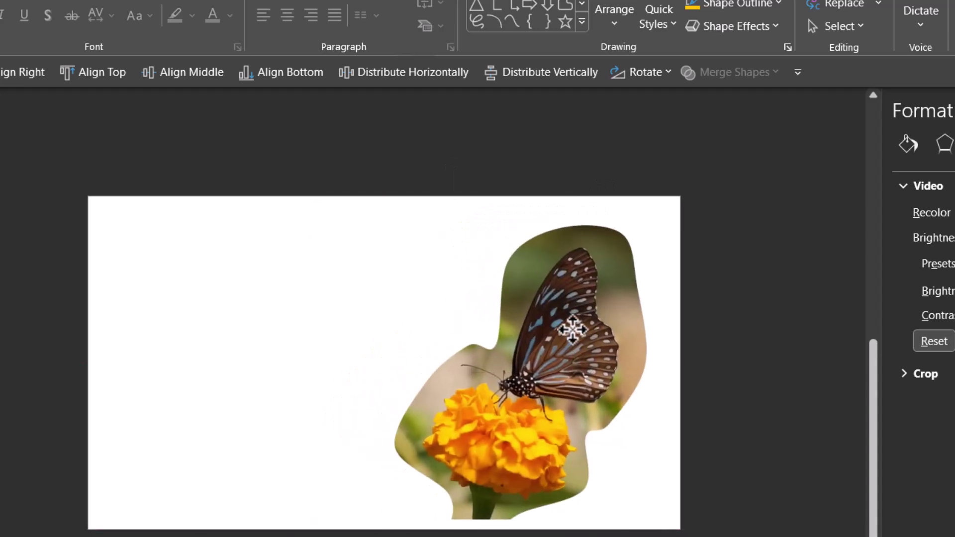
{"action": "left_click", "coordinate": [770, 343]}
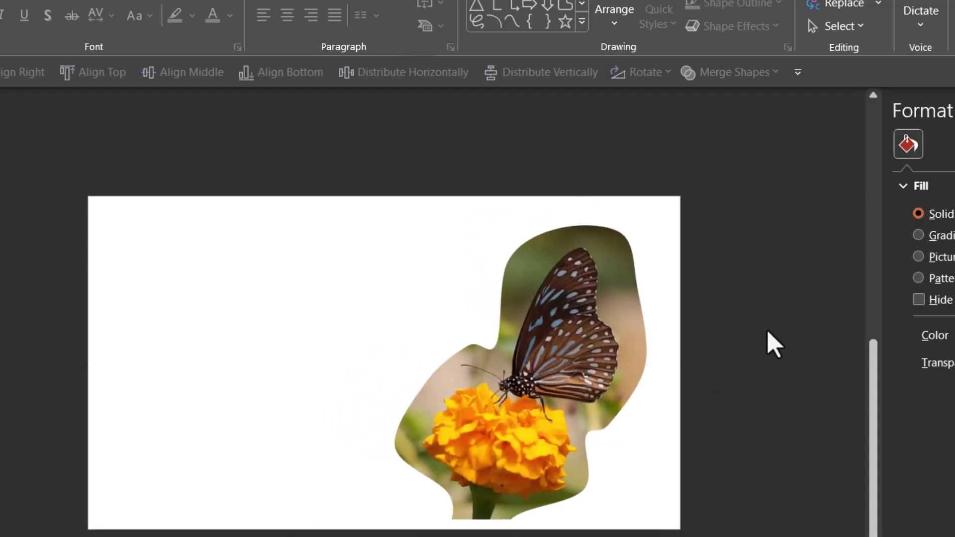
Paste the 'Butterflies' title and bullet facts, and set the title's vertical alignment to Middle.
{"action": "key", "text": "ctrl+v"}
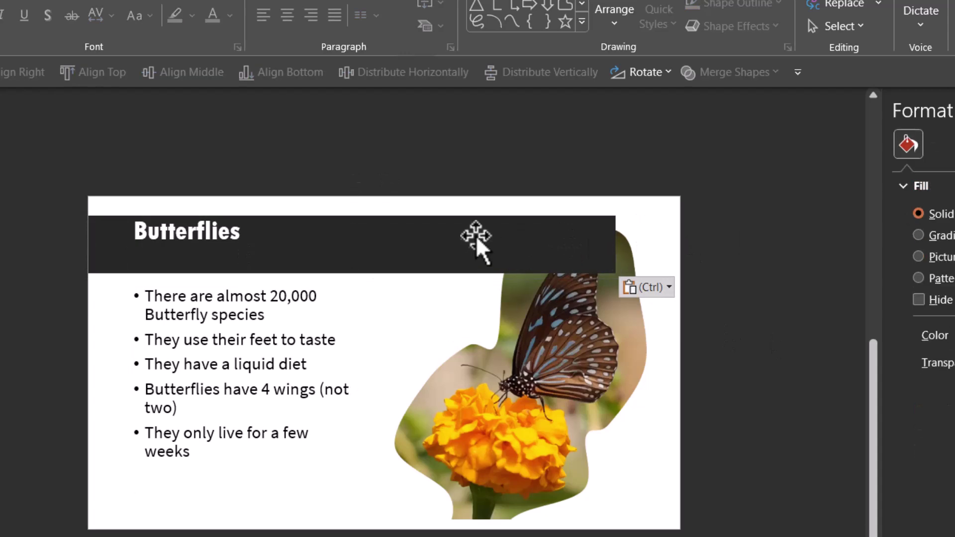
{"action": "left_click", "coordinate": [478, 237]}
{"action": "right_click", "coordinate": [477, 234]}
{"action": "left_click", "coordinate": [481, 368]}
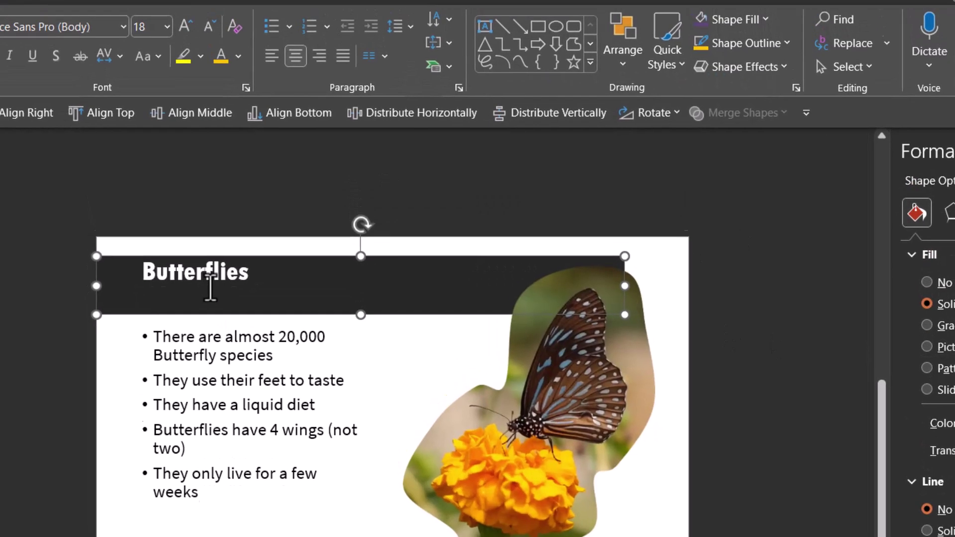
{"action": "left_click", "coordinate": [136, 231]}
{"action": "left_click", "coordinate": [465, 113]}
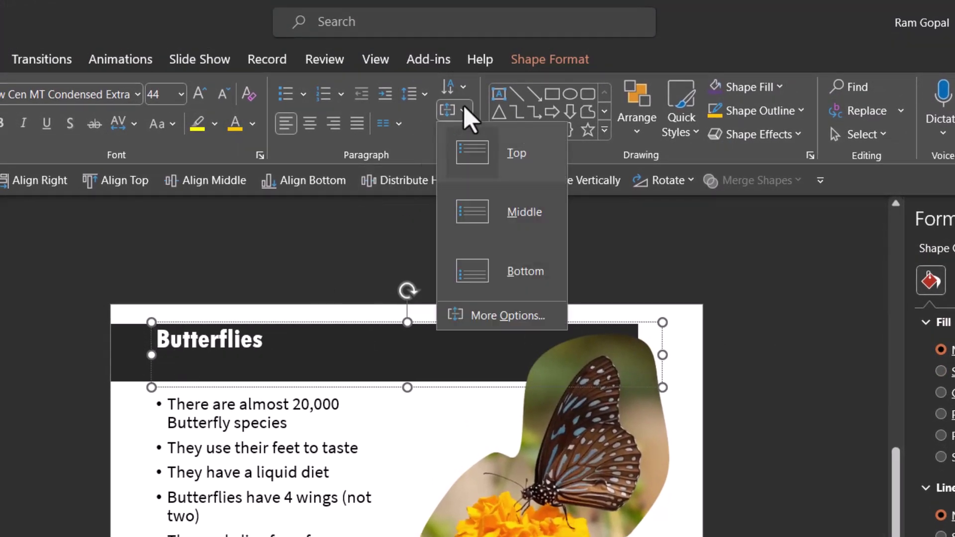
{"action": "left_click", "coordinate": [518, 213]}
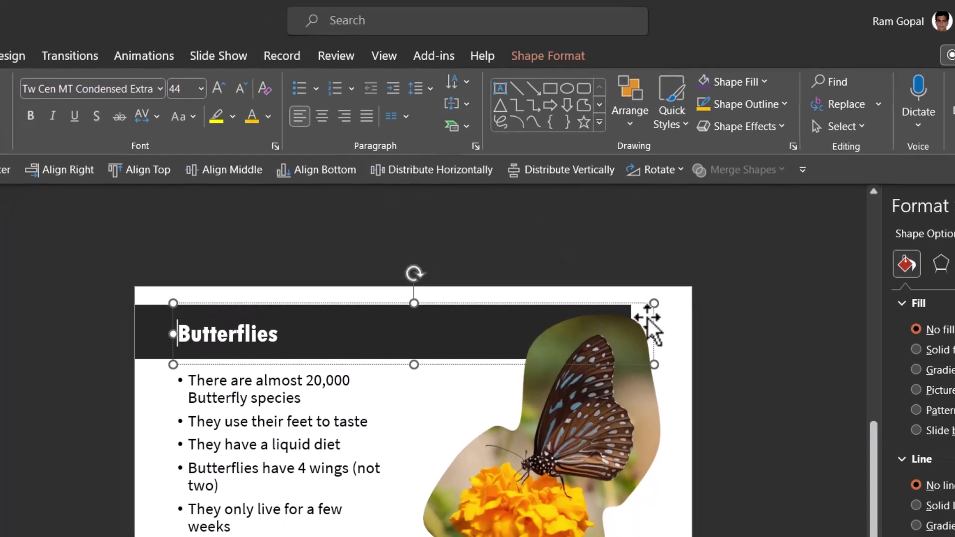
{"action": "left_click", "coordinate": [647, 320]}
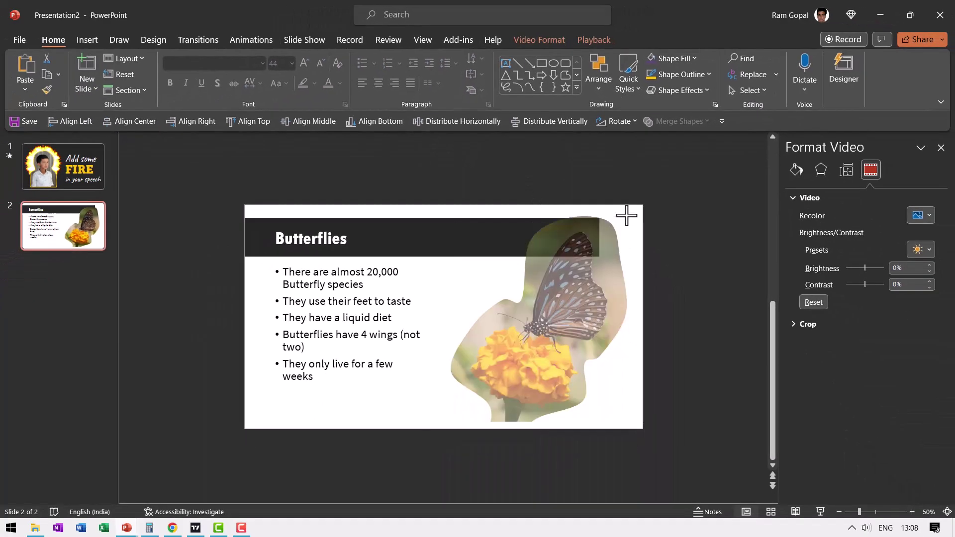
{"action": "left_click", "coordinate": [715, 324]}
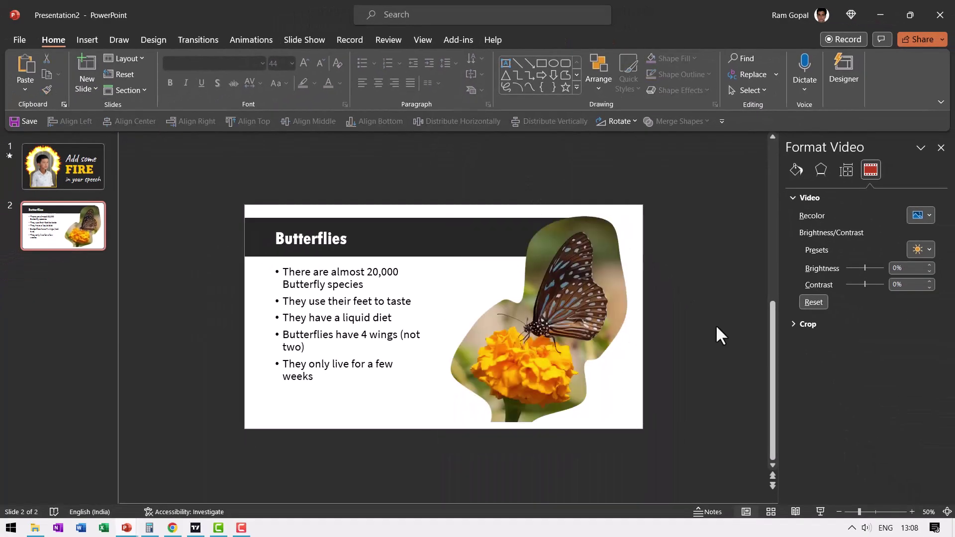